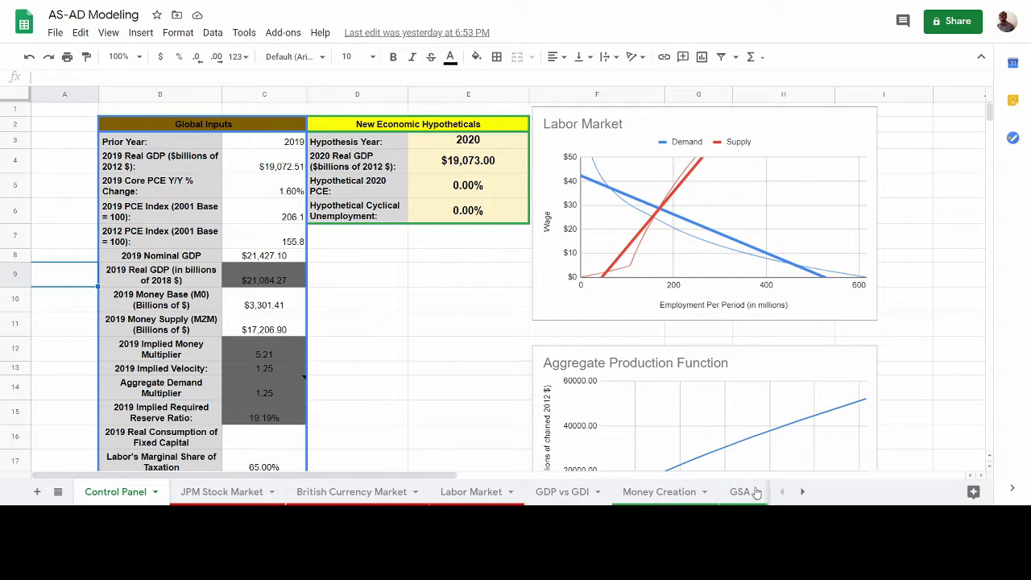
Step: Open the AS-AD sheet and highlight the price level and aggregate demand schedule columns, including their headers
{"action": "left_click", "coordinate": [802, 493]}
{"action": "left_click", "coordinate": [803, 493]}
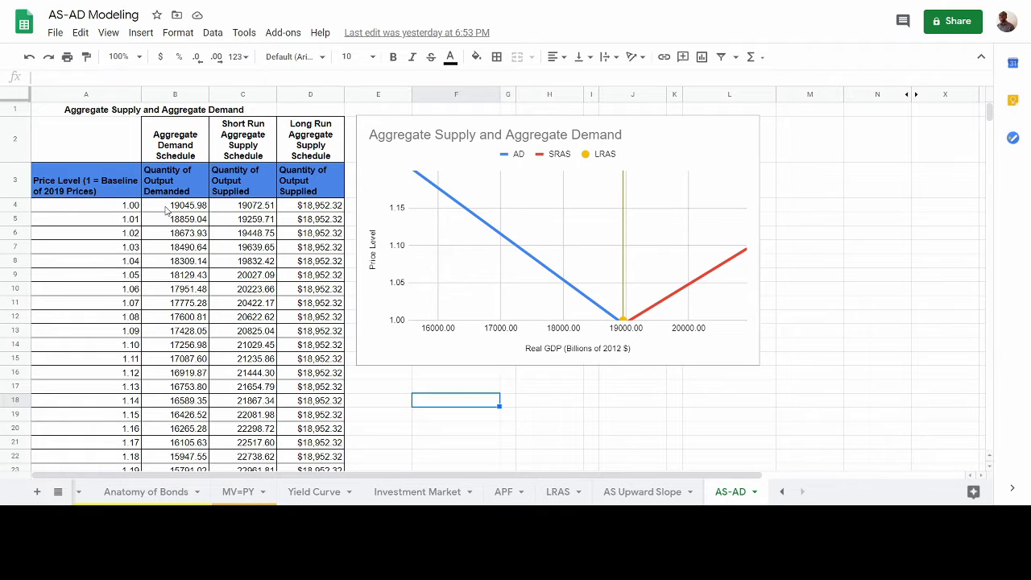
{"action": "left_click", "coordinate": [99, 148]}
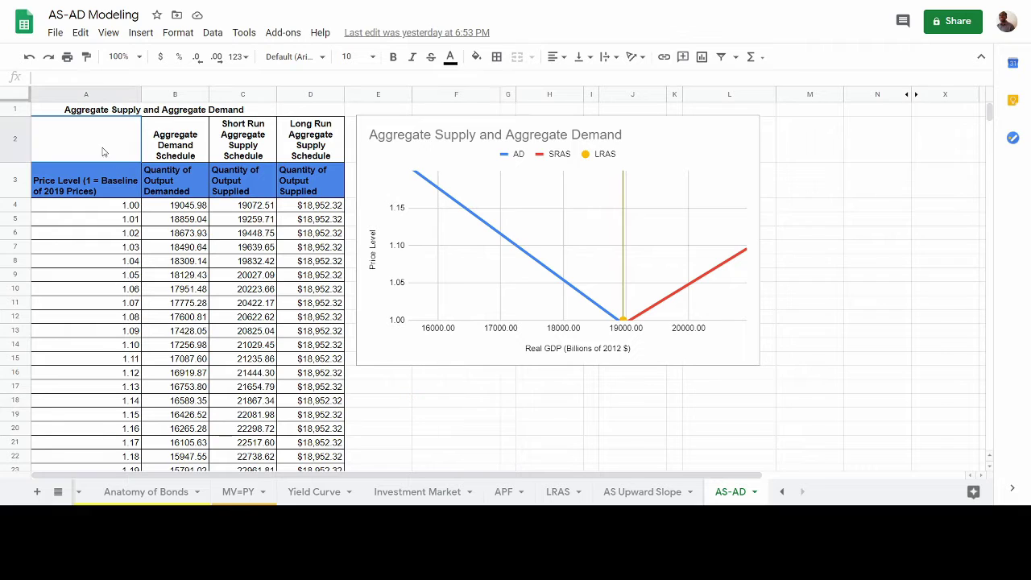
{"action": "left_click_drag", "start_coordinate": [184, 196], "coordinate": [186, 458]}
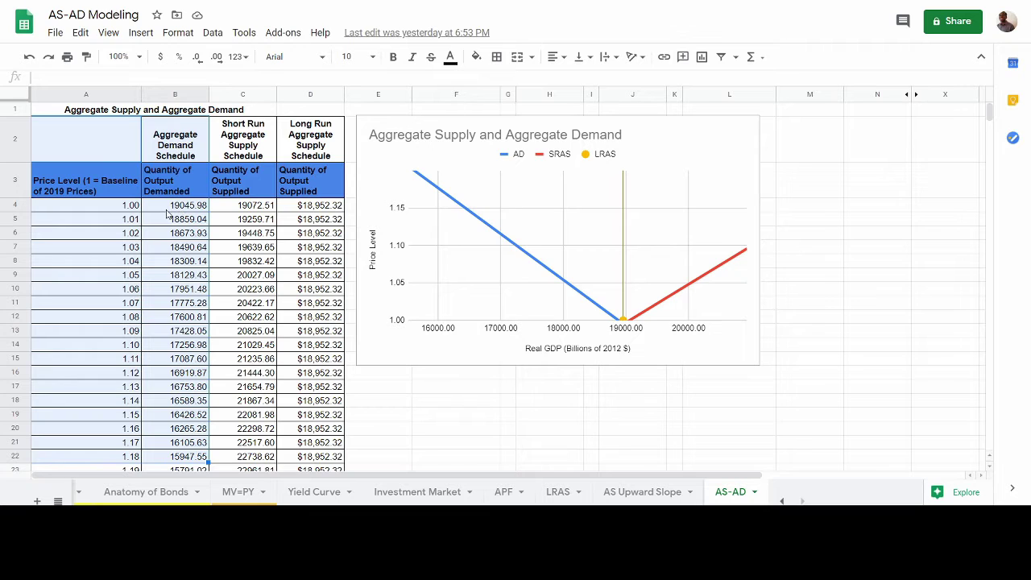
Step: Inspect the price level and quantity of output demanded cells at price levels 1.00, 1.01, 1.10 and 1.20
{"action": "left_click", "coordinate": [113, 215]}
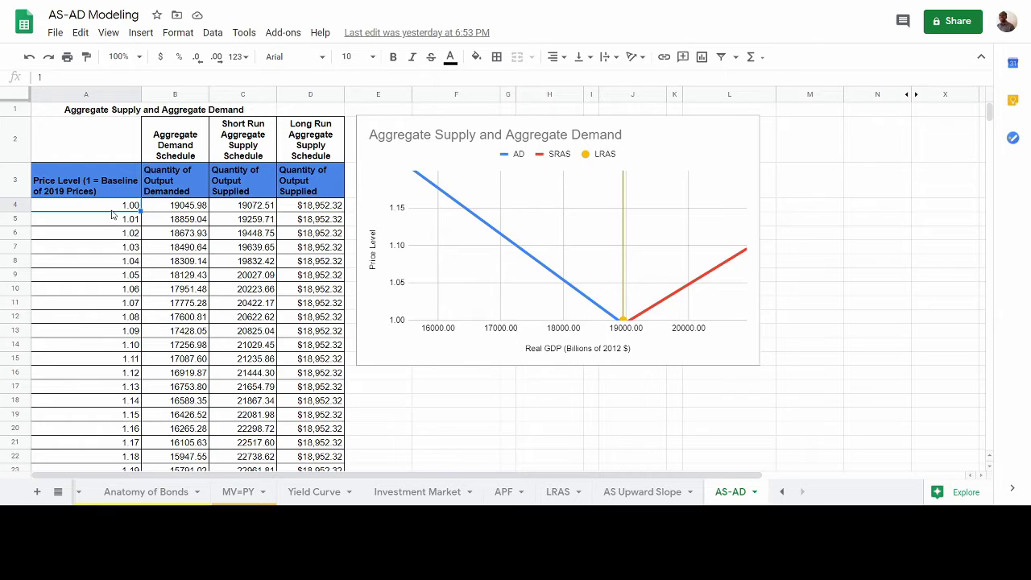
{"action": "left_click", "coordinate": [164, 207]}
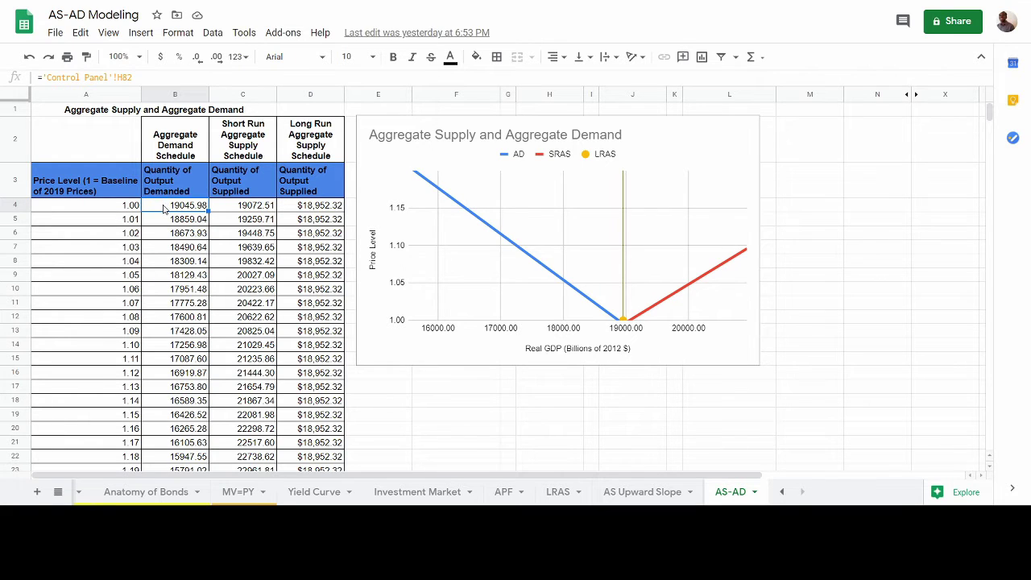
{"action": "left_click", "coordinate": [125, 220]}
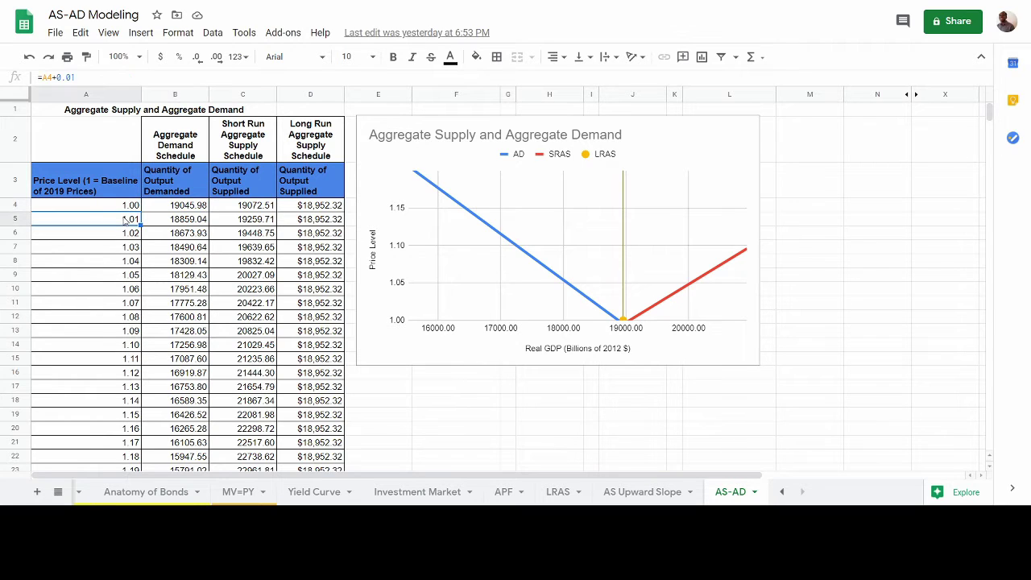
{"action": "left_click", "coordinate": [192, 226]}
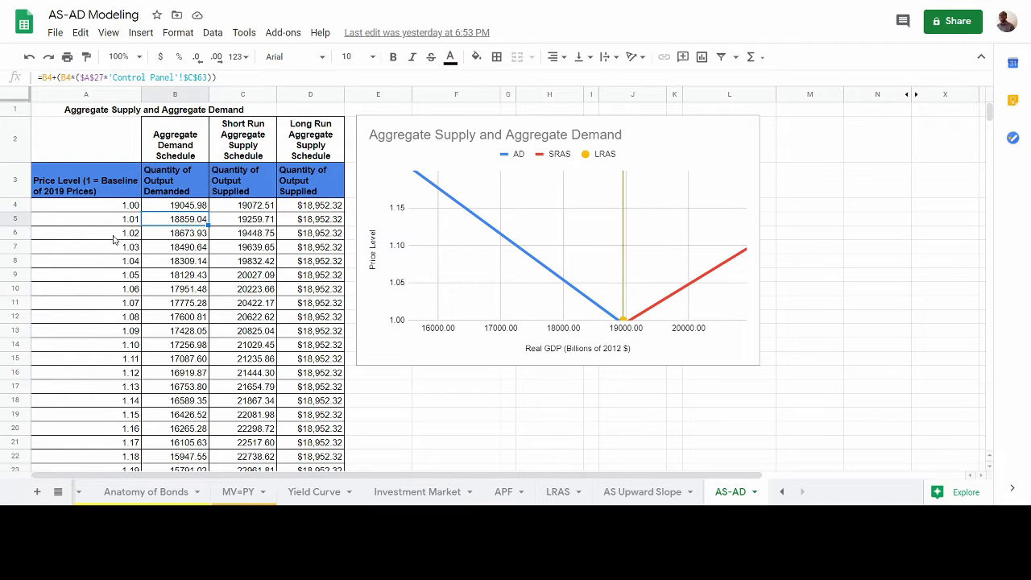
{"action": "left_click", "coordinate": [111, 345]}
{"action": "left_click", "coordinate": [193, 347]}
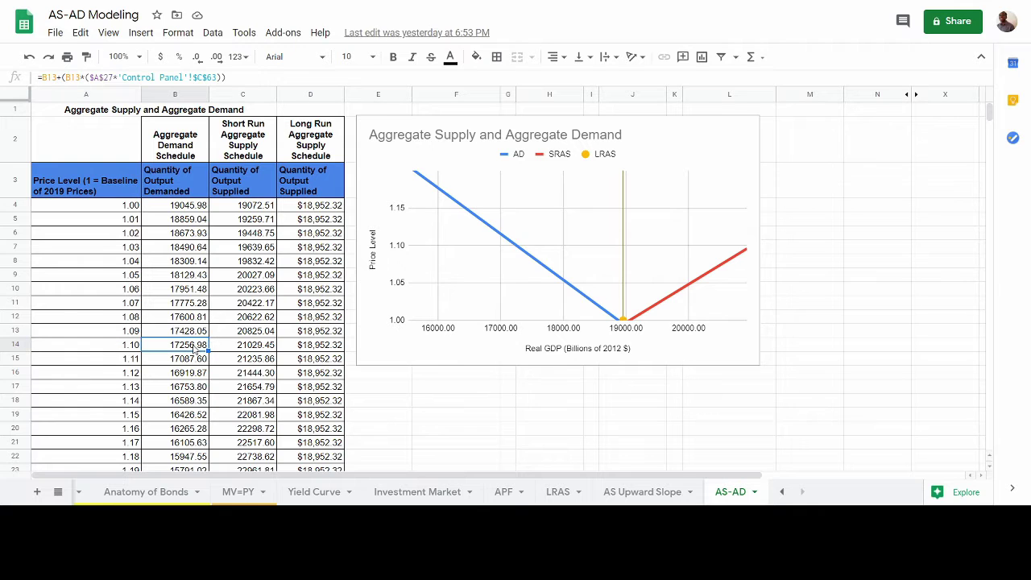
{"action": "scroll", "coordinate": [153, 444], "scroll_direction": "down", "scroll_amount": 1}
{"action": "left_click", "coordinate": [117, 427]}
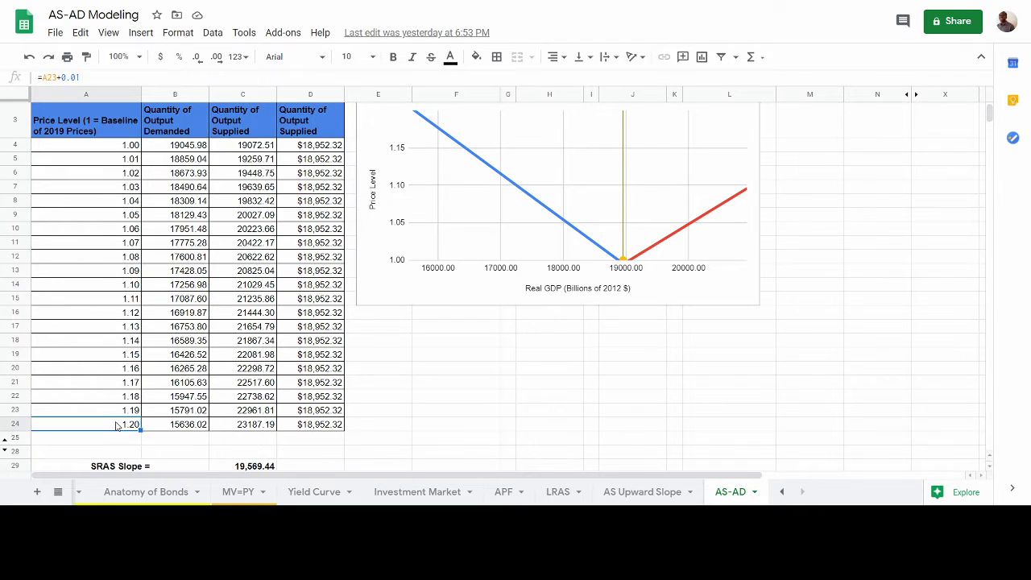
{"action": "left_click", "coordinate": [181, 425]}
{"action": "scroll", "coordinate": [181, 427], "scroll_direction": "up", "scroll_amount": 1}
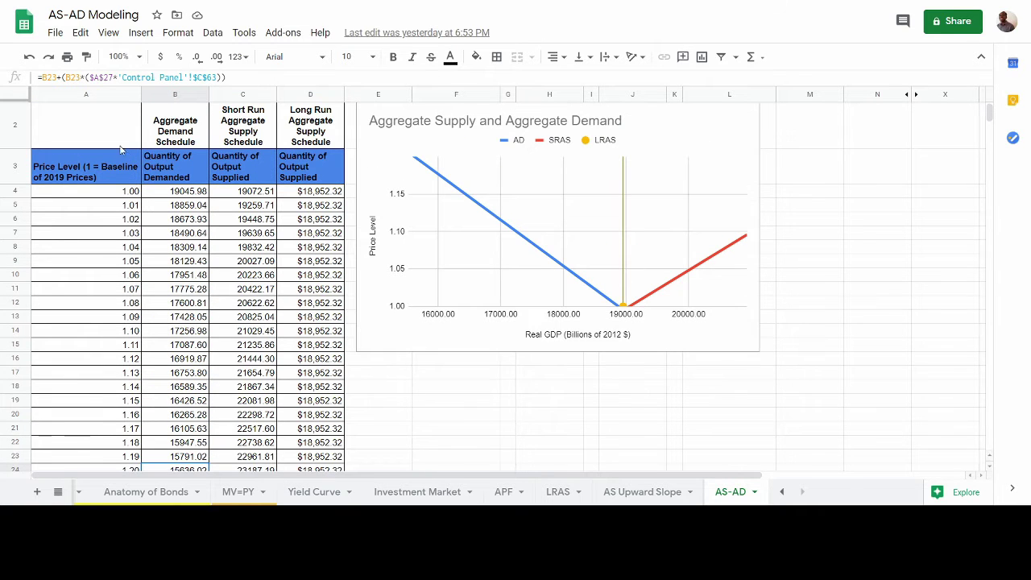
Step: Highlight the price level and aggregate demand columns together, followed by the short run aggregate supply schedule column
{"action": "left_click_drag", "start_coordinate": [106, 131], "coordinate": [178, 457]}
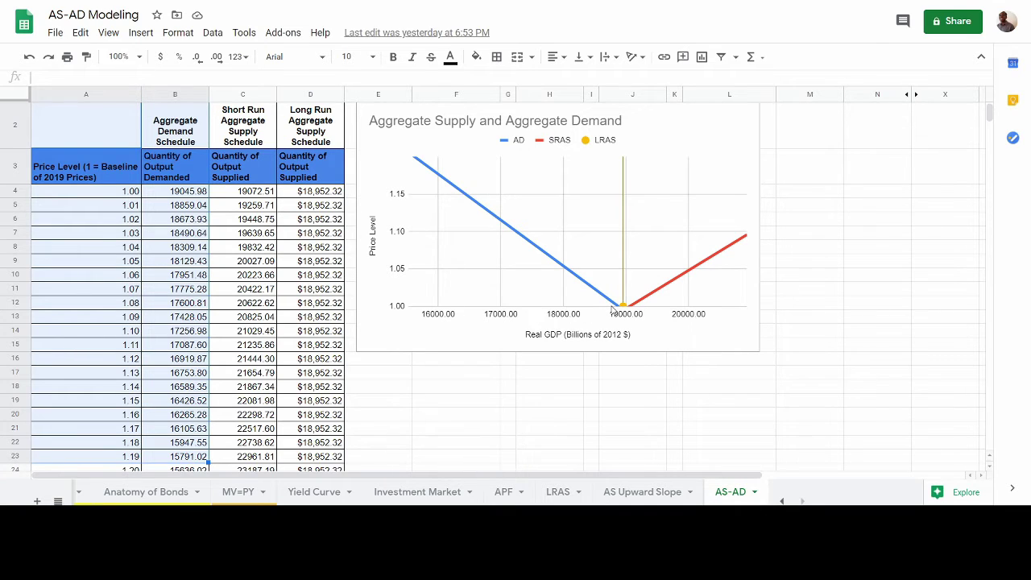
{"action": "left_click", "coordinate": [487, 259]}
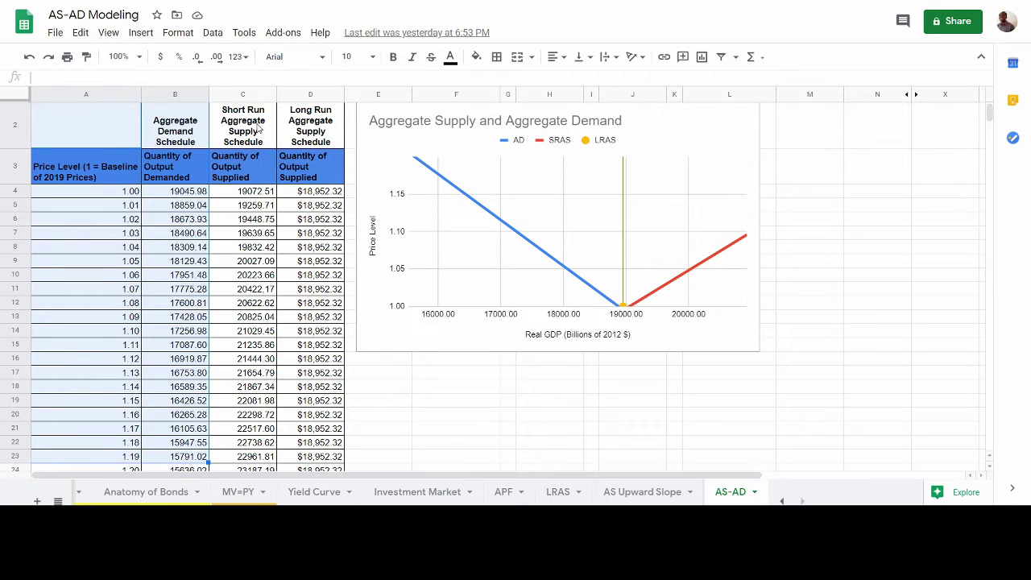
{"action": "left_click_drag", "start_coordinate": [250, 125], "coordinate": [251, 461]}
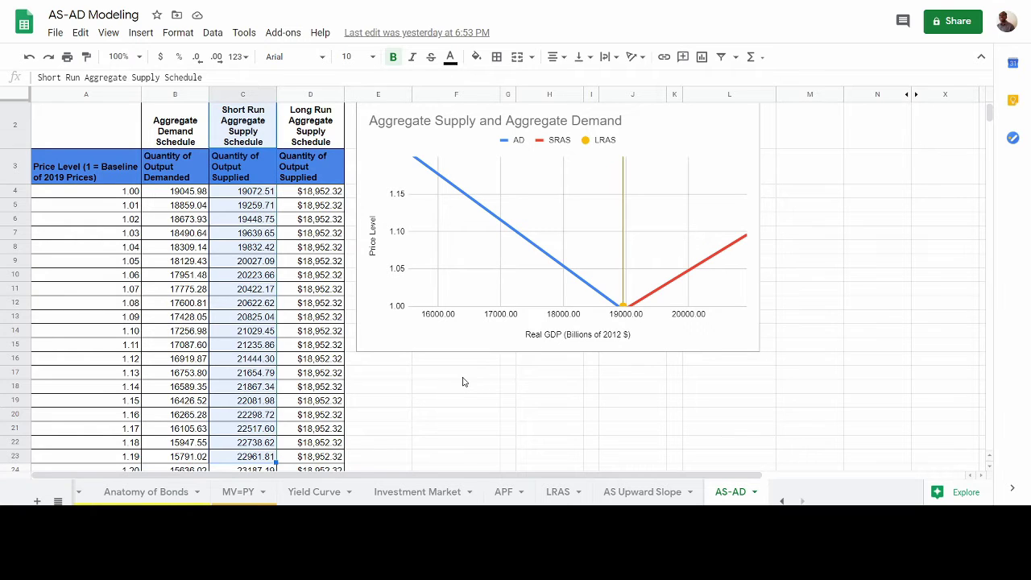
Step: Open the AS Upward Slope sheet and point out the Marginal Benefit, Marginal Cost and Fixed: Wage per unit labels
{"action": "left_click", "coordinate": [634, 495]}
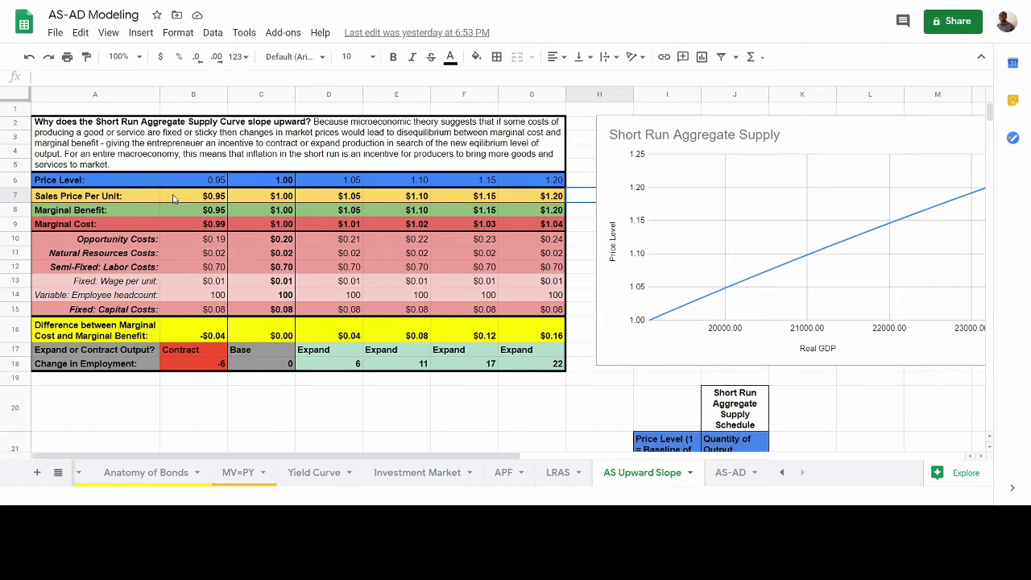
{"action": "left_click_drag", "start_coordinate": [95, 216], "coordinate": [96, 227]}
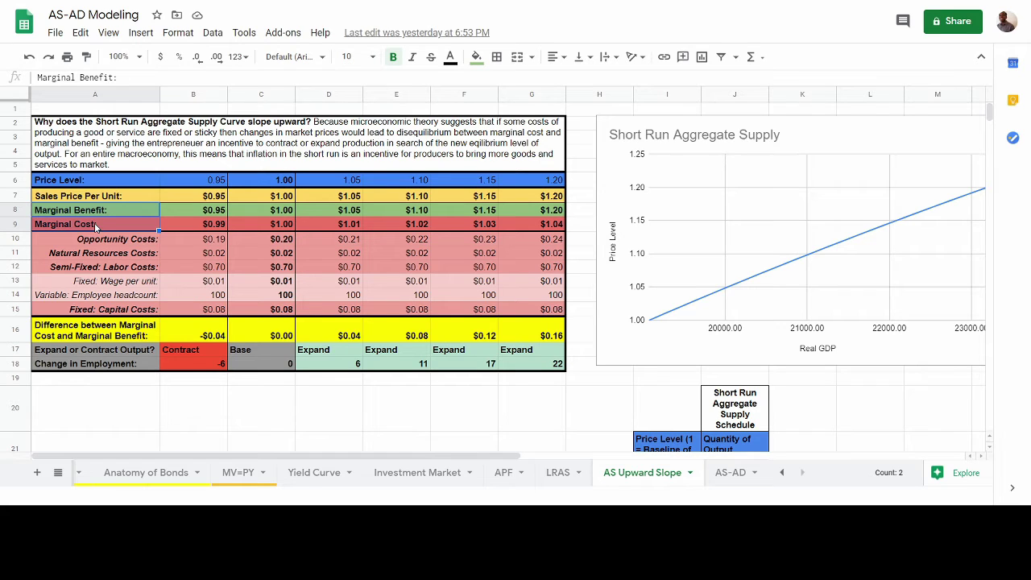
{"action": "left_click", "coordinate": [102, 211]}
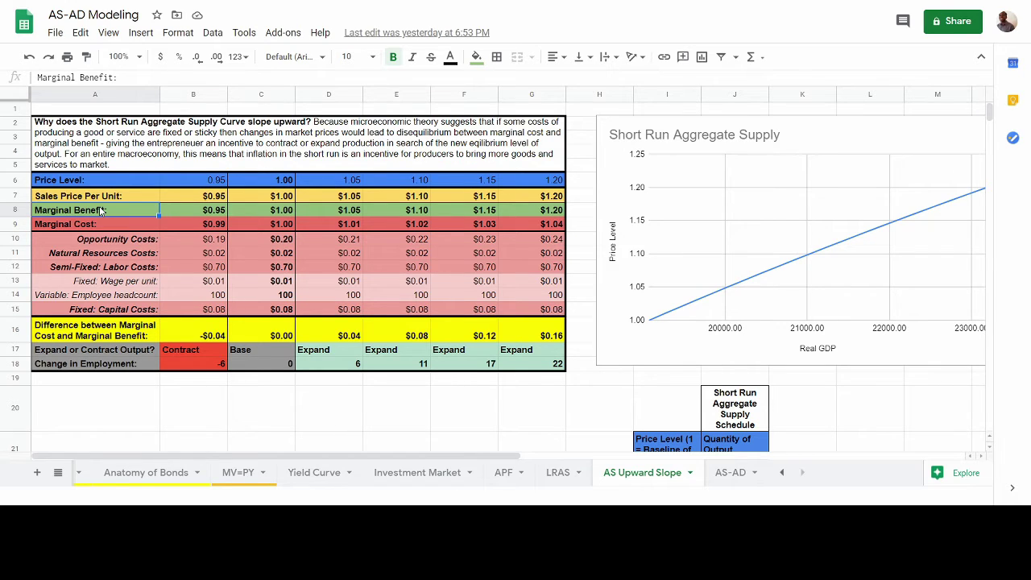
{"action": "left_click", "coordinate": [96, 227]}
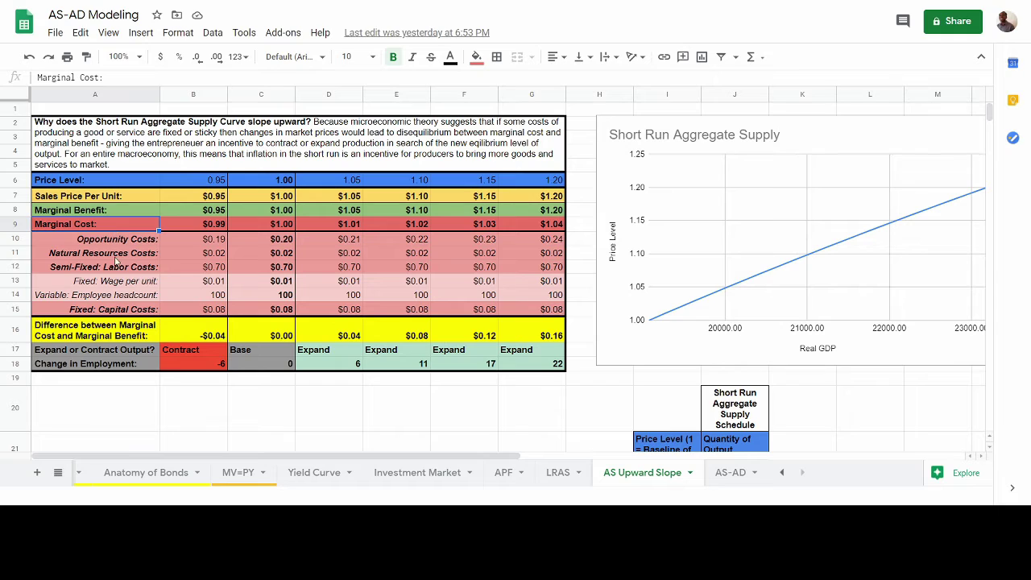
{"action": "left_click", "coordinate": [116, 282]}
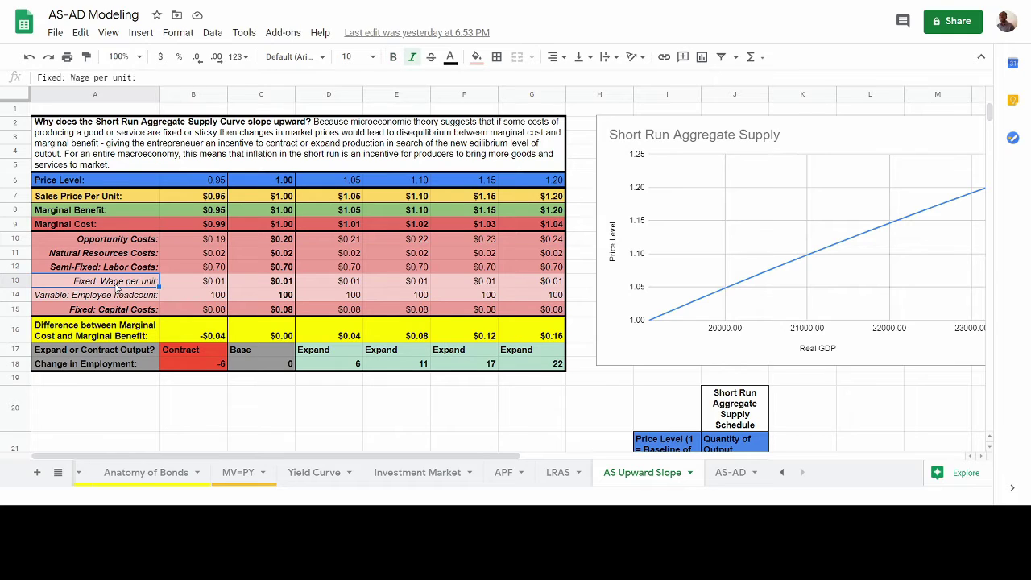
Step: Review the table rows one by one from Price Level through Marginal Cost, plus the fixed wage row and capital costs label
{"action": "left_click", "coordinate": [131, 182]}
{"action": "left_click_drag", "start_coordinate": [131, 182], "coordinate": [546, 182]}
{"action": "left_click_drag", "start_coordinate": [80, 198], "coordinate": [529, 197]}
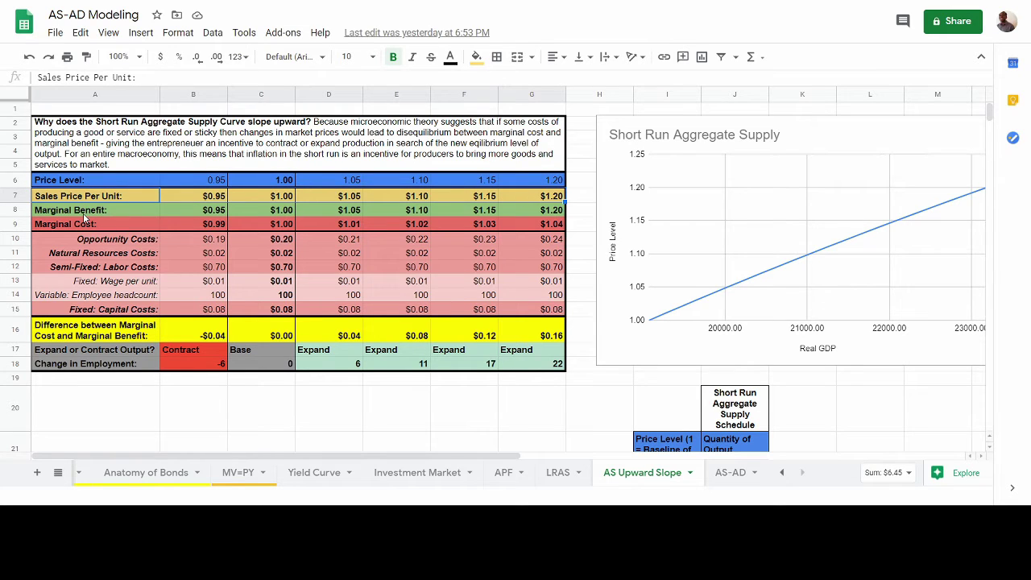
{"action": "left_click_drag", "start_coordinate": [81, 212], "coordinate": [538, 213]}
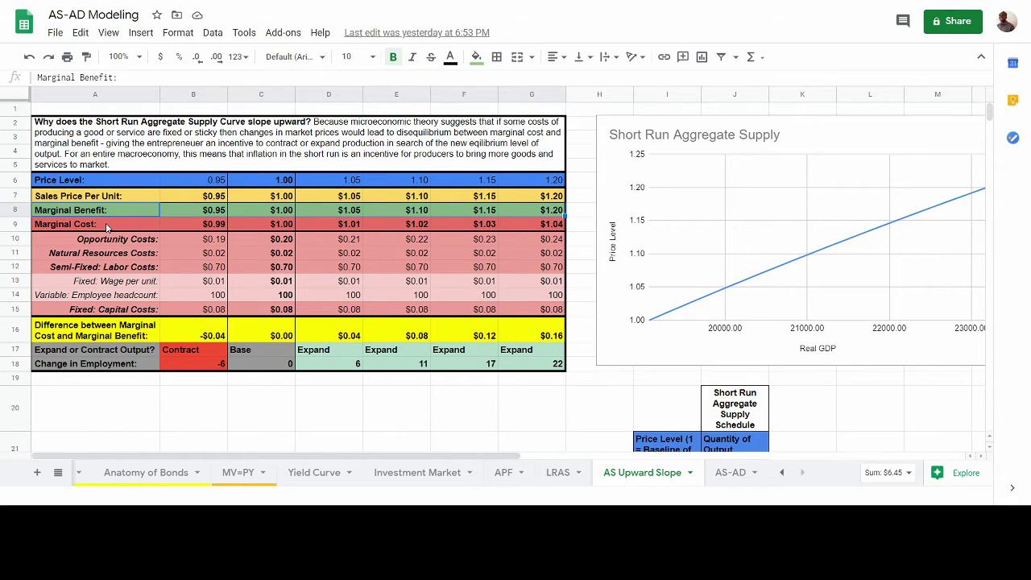
{"action": "left_click_drag", "start_coordinate": [107, 228], "coordinate": [542, 231]}
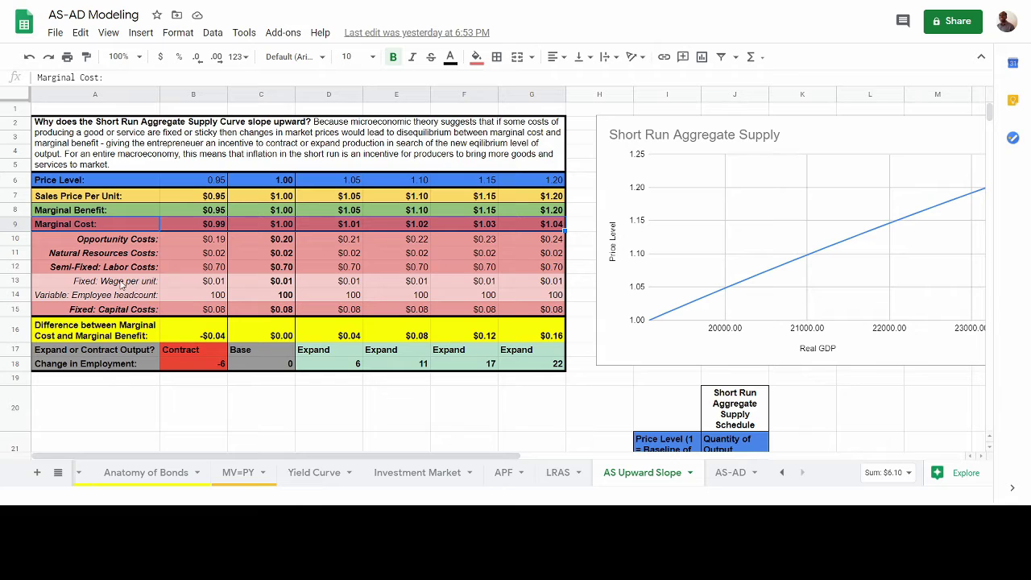
{"action": "left_click_drag", "start_coordinate": [117, 288], "coordinate": [531, 279]}
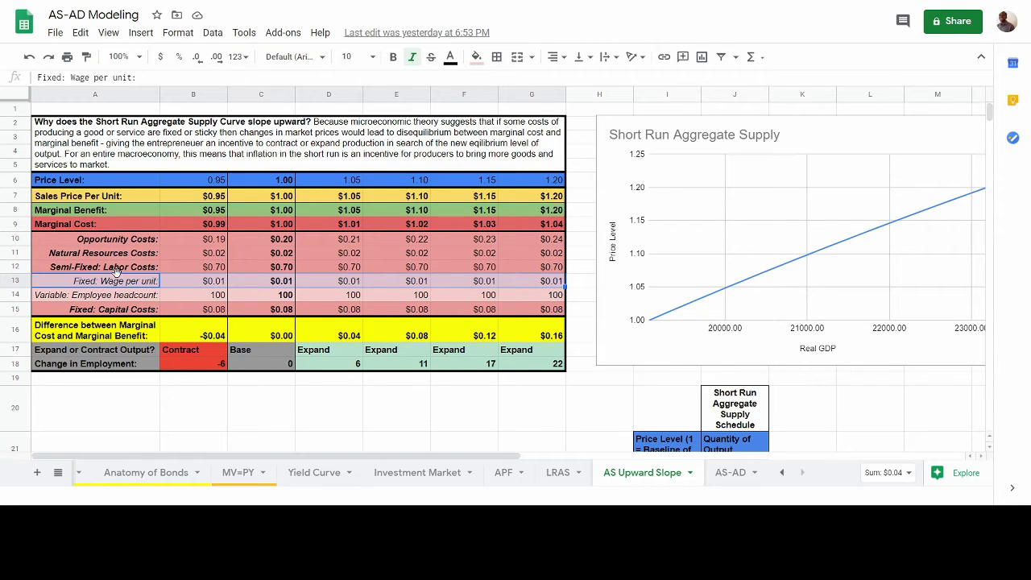
{"action": "left_click", "coordinate": [115, 311]}
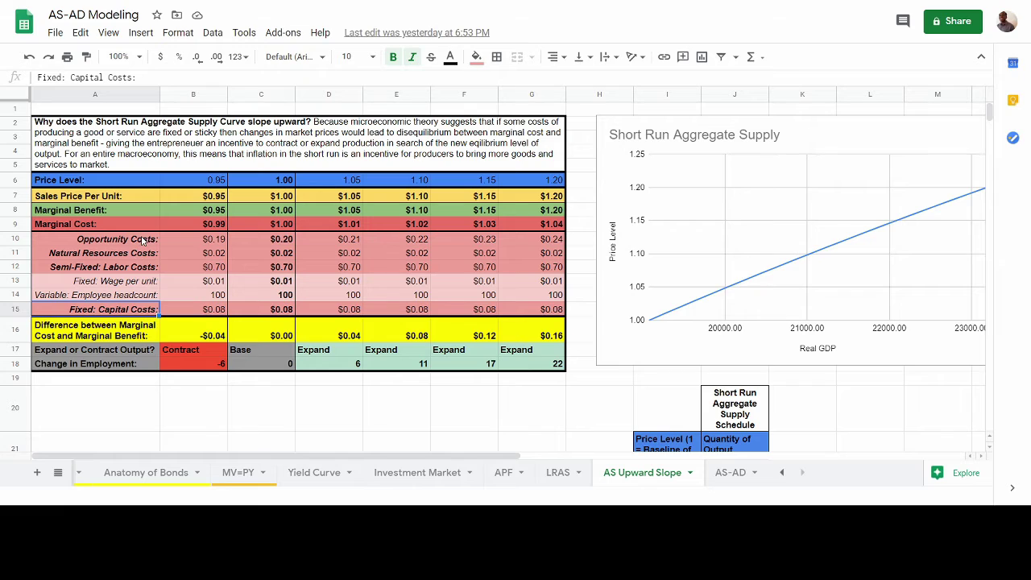
Step: Highlight in turn the rows for marginal cost-benefit difference, Expand or Contract Output, and Change in Employment
{"action": "left_click", "coordinate": [133, 337]}
{"action": "left_click_drag", "start_coordinate": [133, 337], "coordinate": [518, 337]}
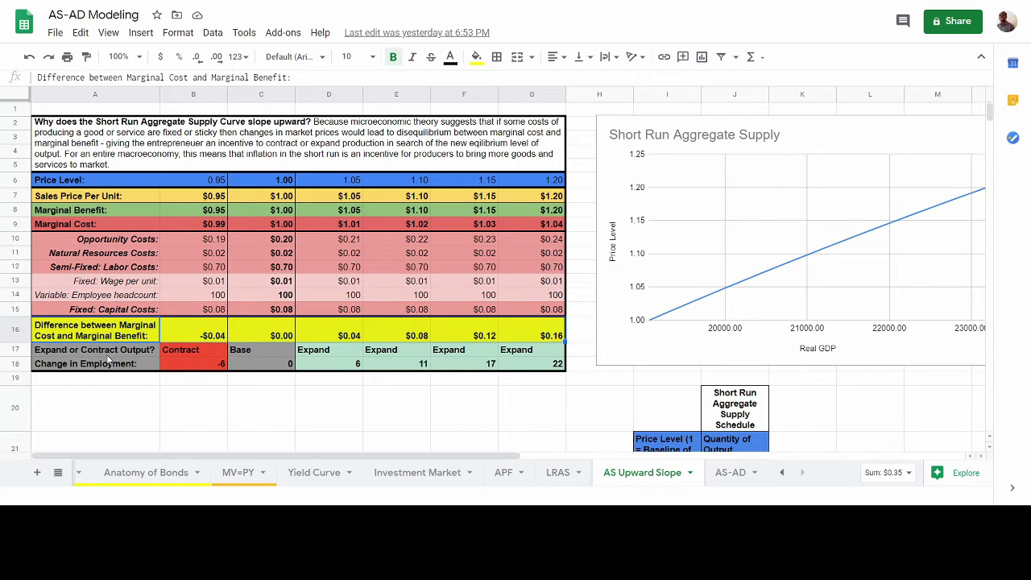
{"action": "left_click_drag", "start_coordinate": [109, 355], "coordinate": [537, 355]}
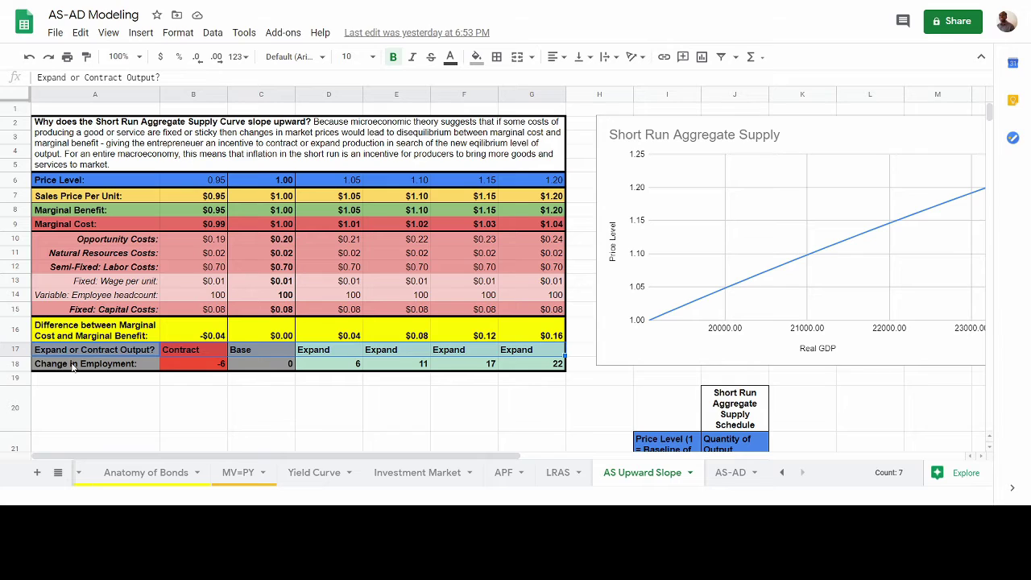
{"action": "left_click_drag", "start_coordinate": [72, 365], "coordinate": [533, 367]}
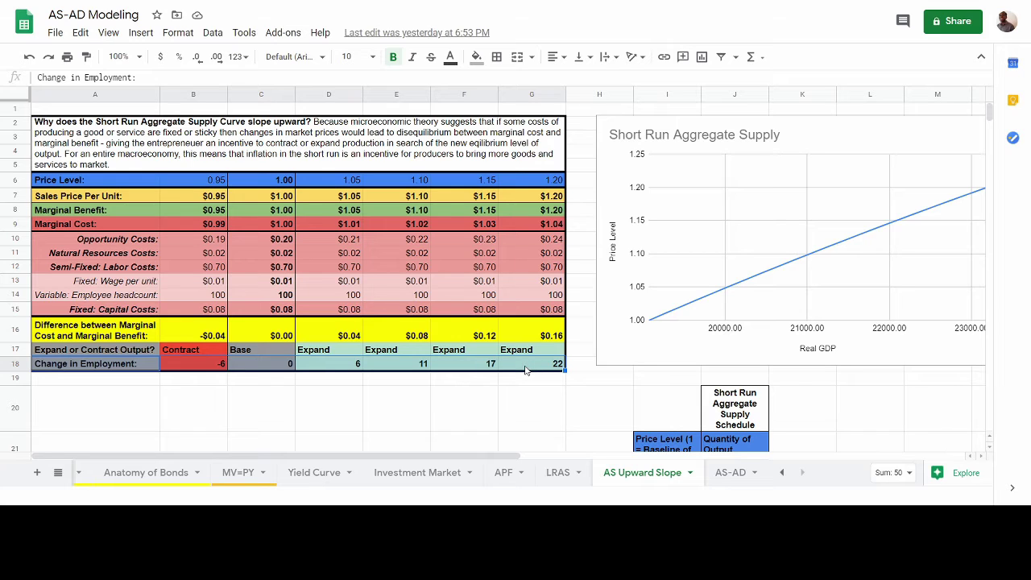
Step: Return to the AS-AD sheet and highlight the long run aggregate supply schedule column
{"action": "left_click", "coordinate": [730, 473]}
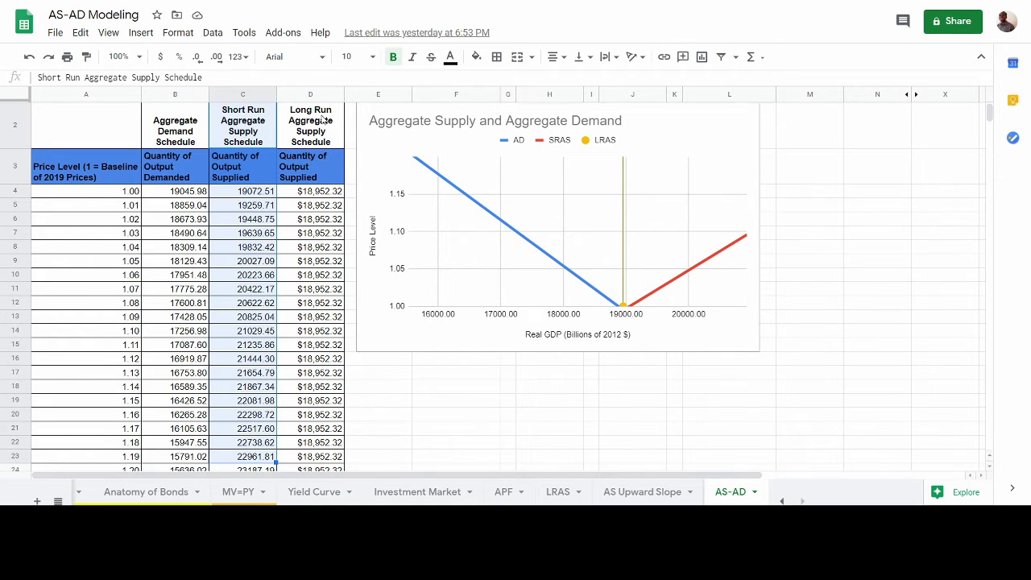
{"action": "left_click_drag", "start_coordinate": [310, 122], "coordinate": [332, 459]}
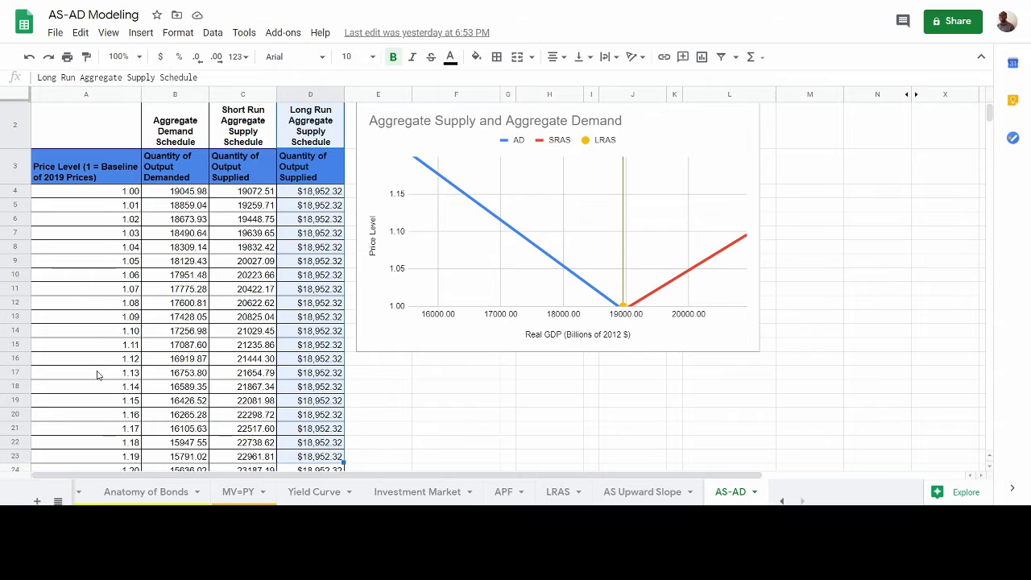
Step: Open the Labor Market sheet and show its demand and supply schedules from the first row
{"action": "left_click", "coordinate": [782, 500]}
{"action": "left_click", "coordinate": [782, 500]}
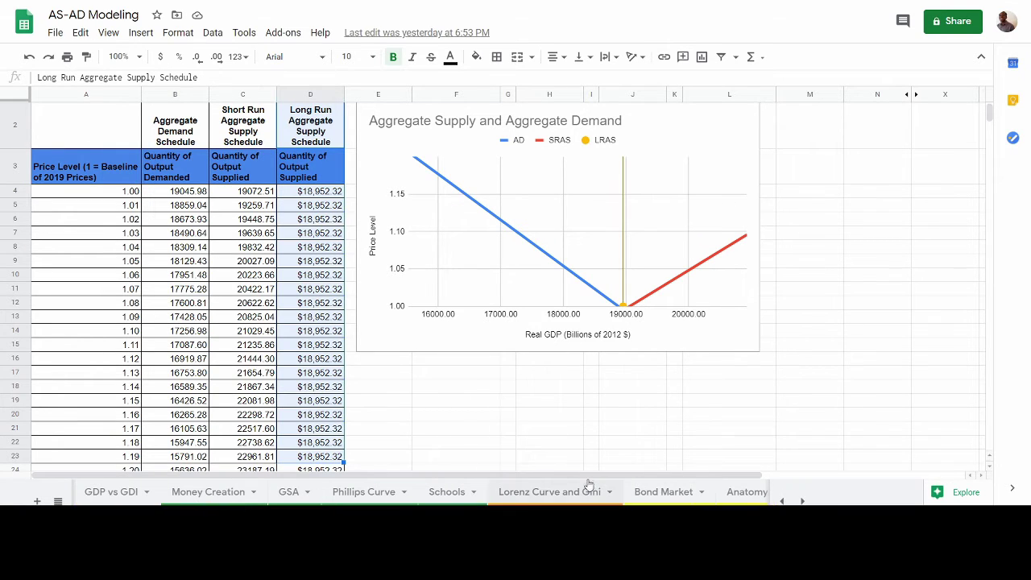
{"action": "left_click", "coordinate": [781, 500]}
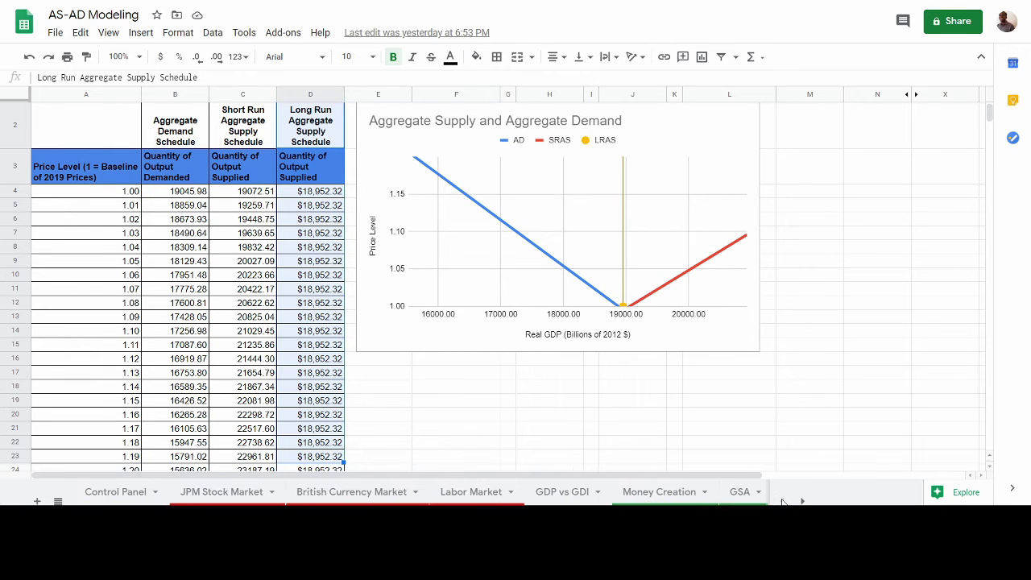
{"action": "left_click", "coordinate": [456, 490]}
{"action": "scroll", "coordinate": [346, 330], "scroll_direction": "up", "scroll_amount": 5}
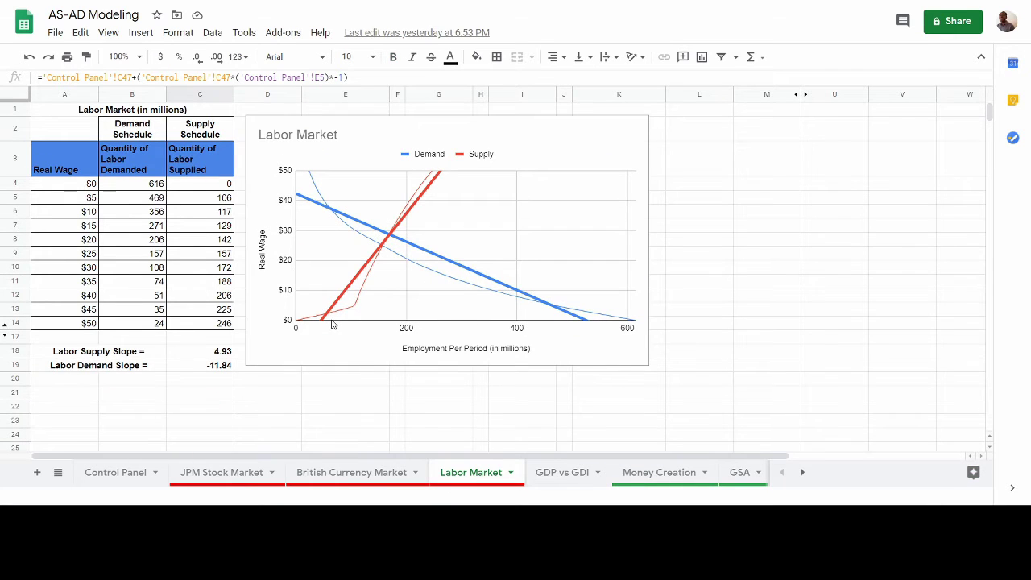
Step: Examine the $25 real wage row, comparing the quantities of labor demanded and supplied
{"action": "left_click", "coordinate": [79, 256]}
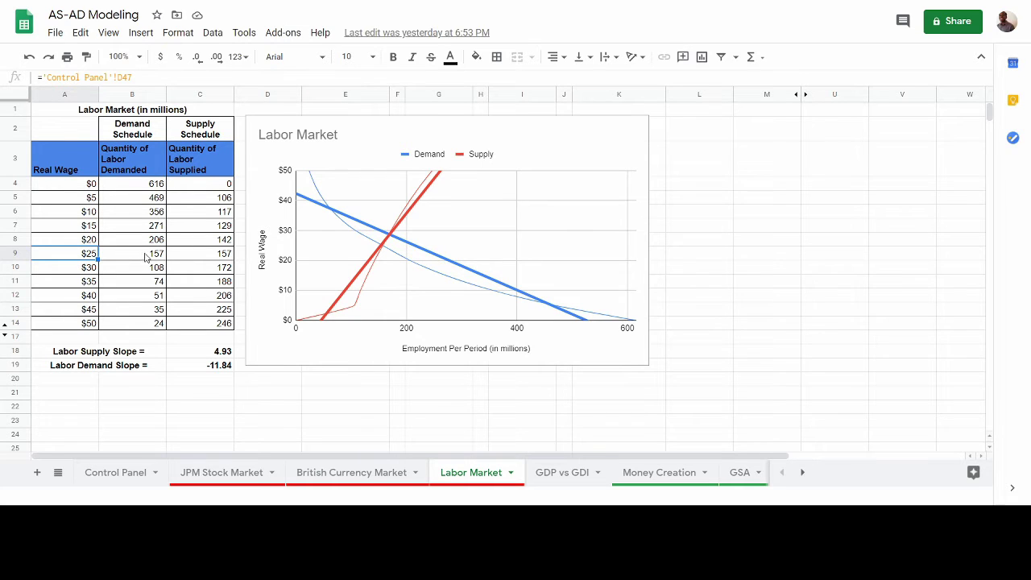
{"action": "left_click_drag", "start_coordinate": [138, 258], "coordinate": [228, 262]}
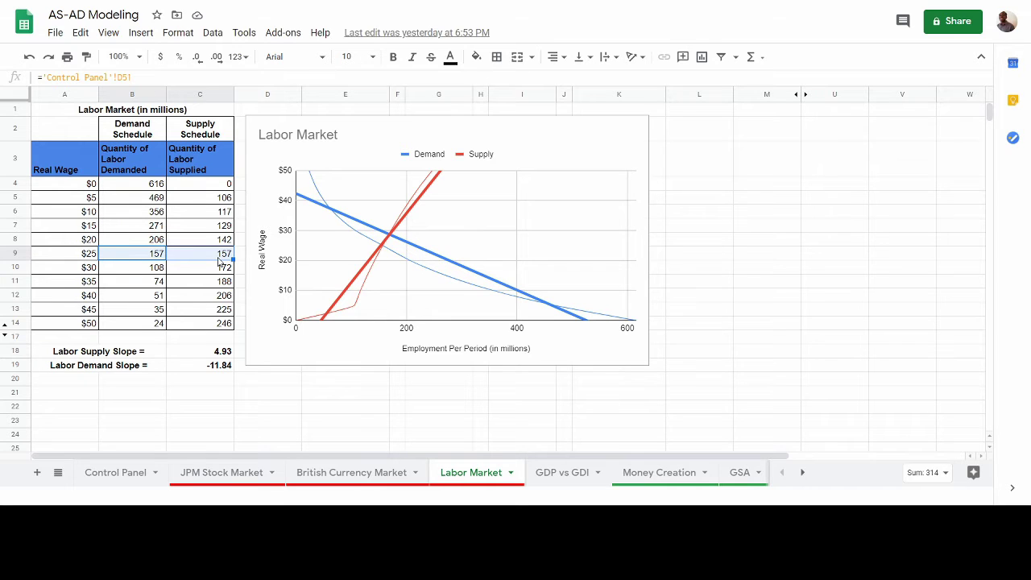
{"action": "left_click", "coordinate": [70, 259]}
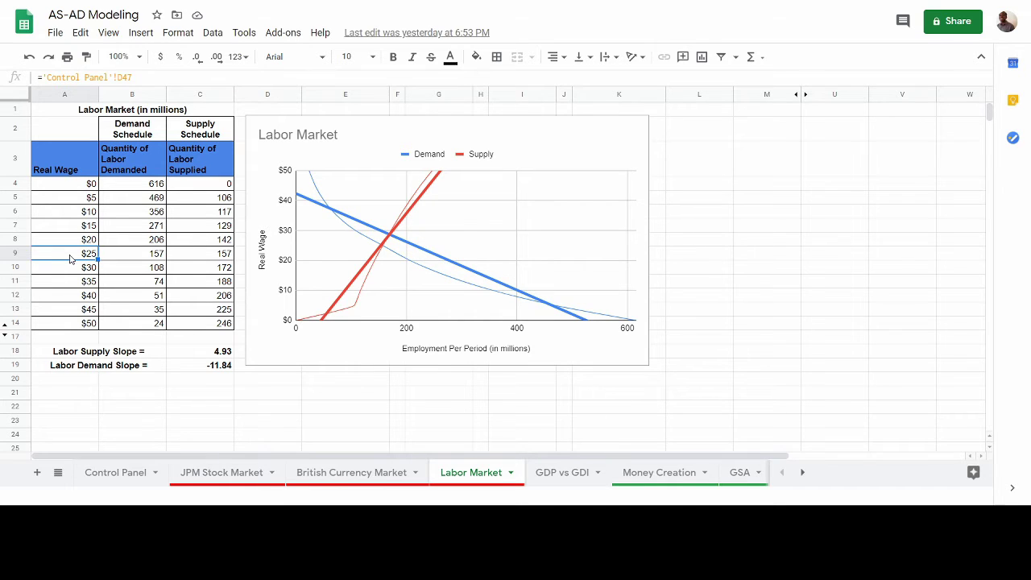
{"action": "left_click", "coordinate": [120, 256]}
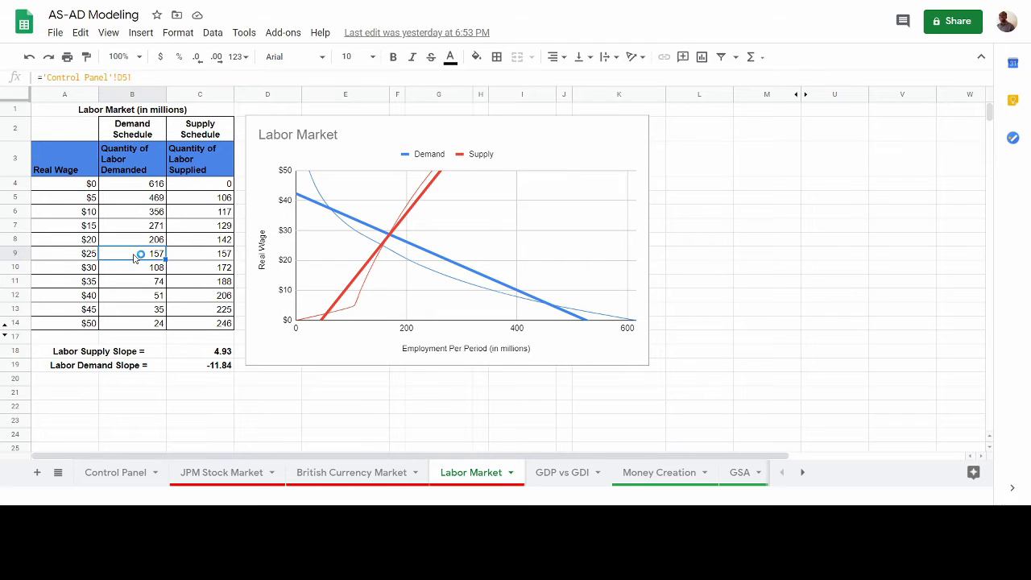
Step: Trace the labor supplied at the $25 wage to its real GDP on the APF sheet and the LRAS sheet
{"action": "left_click", "coordinate": [203, 257]}
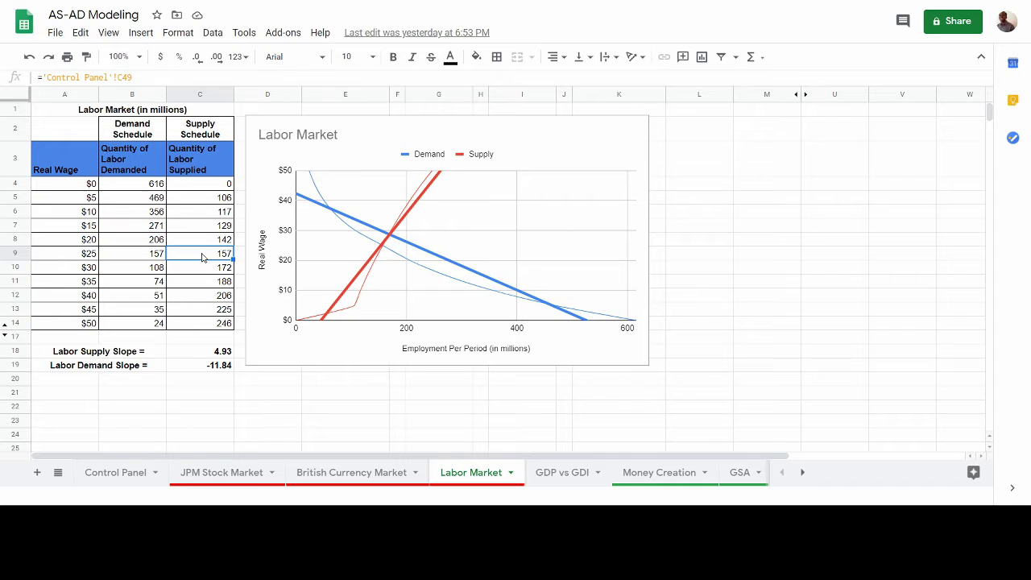
{"action": "left_click", "coordinate": [803, 474]}
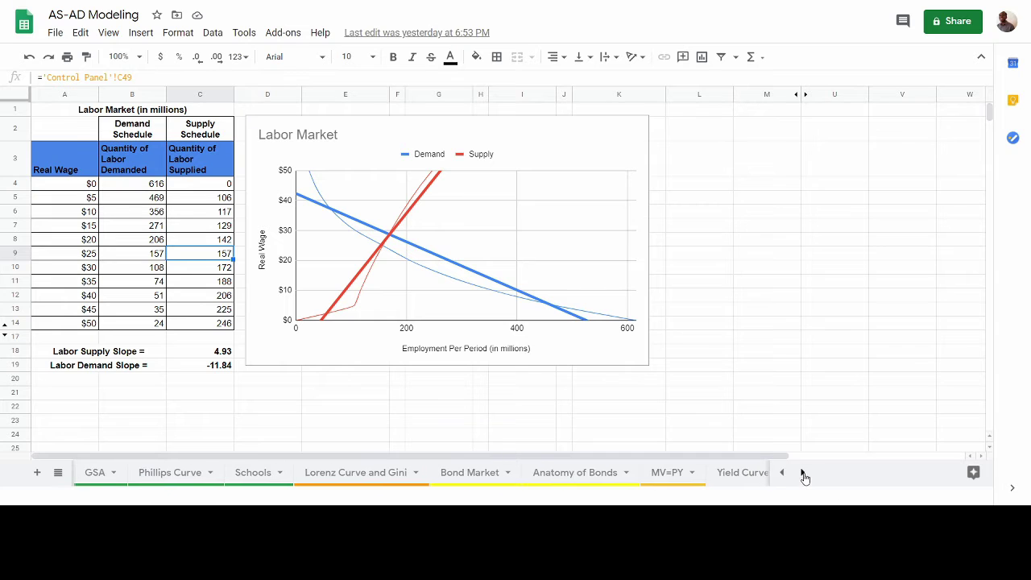
{"action": "left_click", "coordinate": [803, 473]}
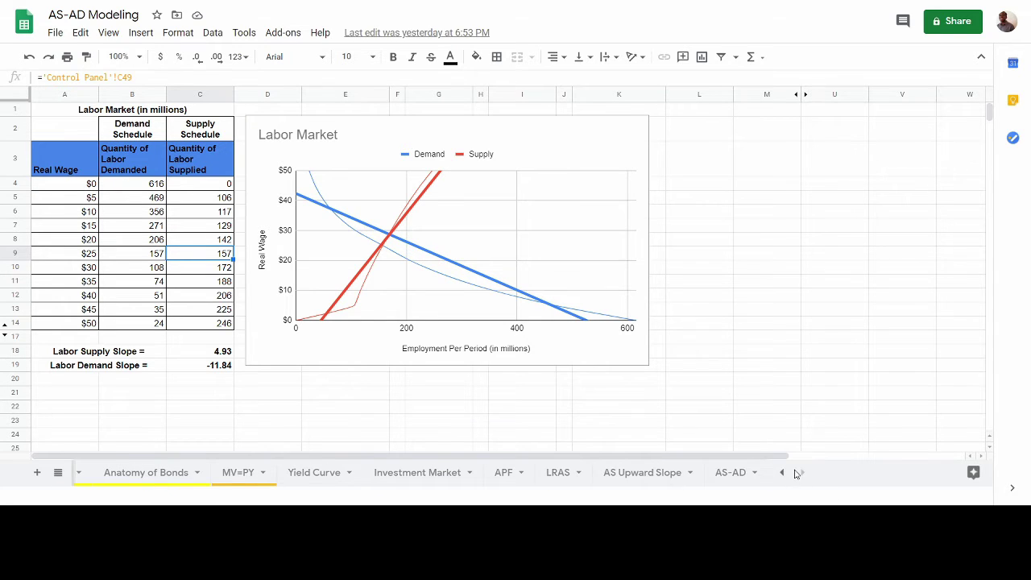
{"action": "left_click", "coordinate": [505, 474]}
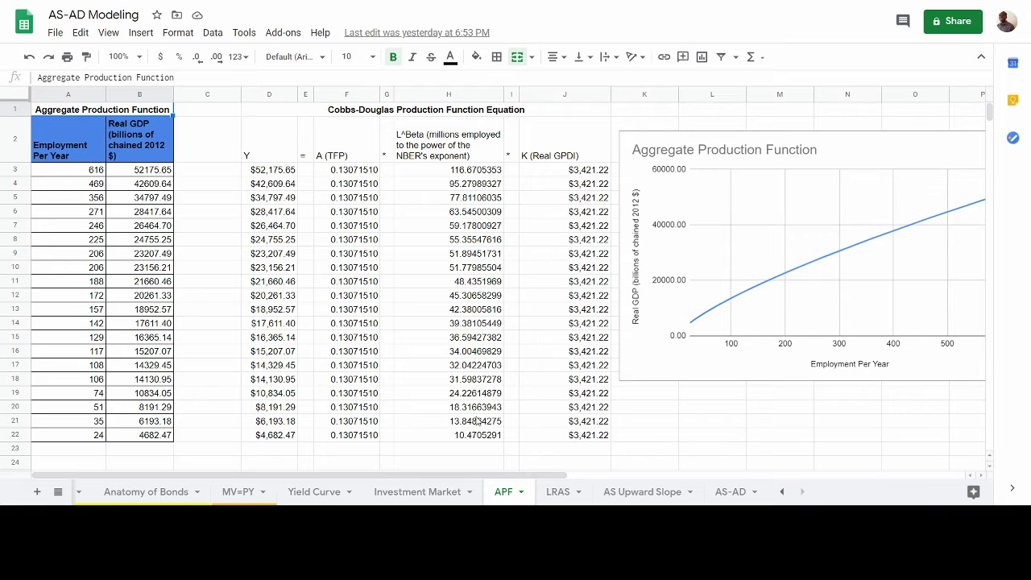
{"action": "left_click", "coordinate": [77, 313]}
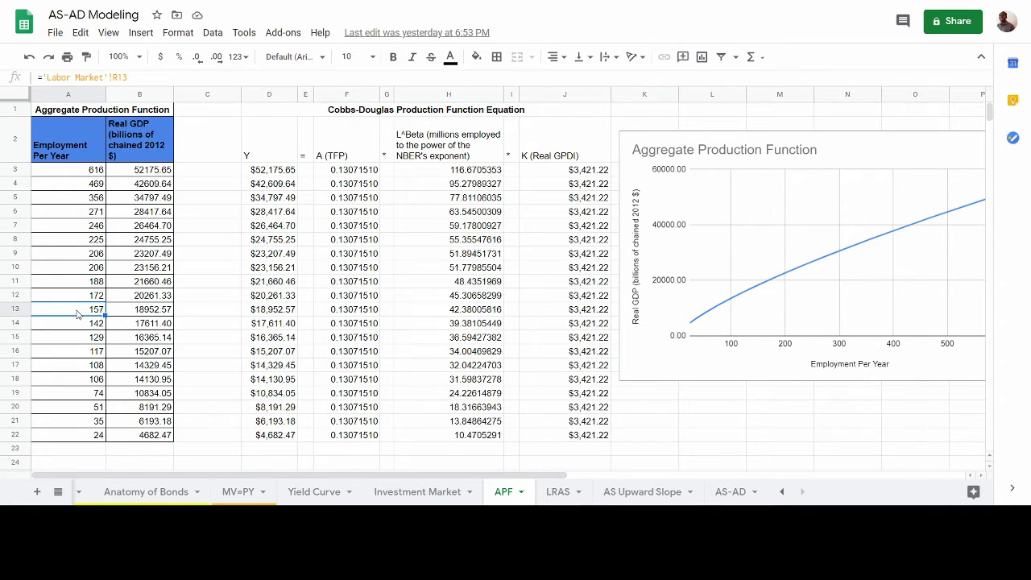
{"action": "left_click", "coordinate": [145, 313]}
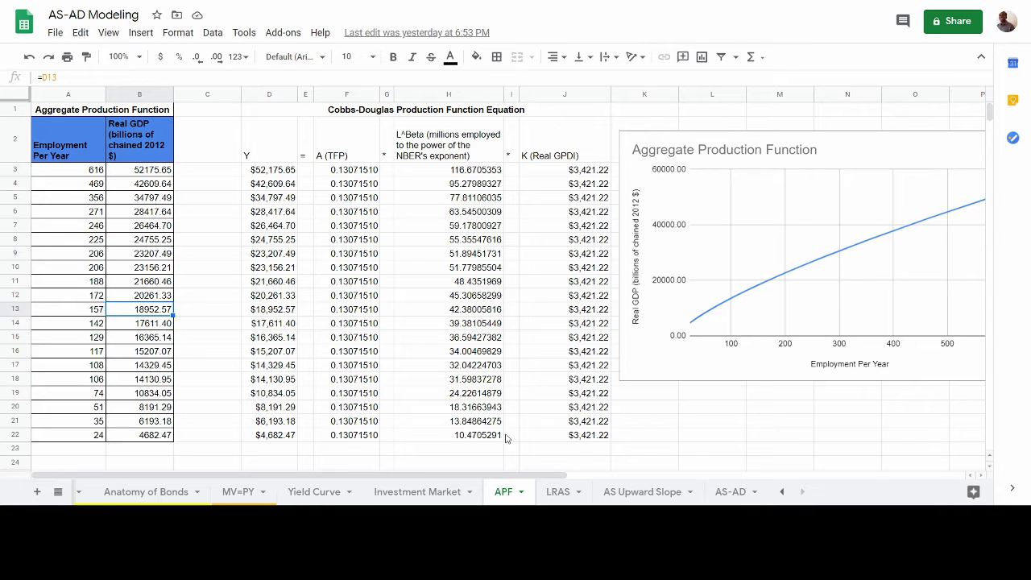
{"action": "left_click", "coordinate": [555, 495]}
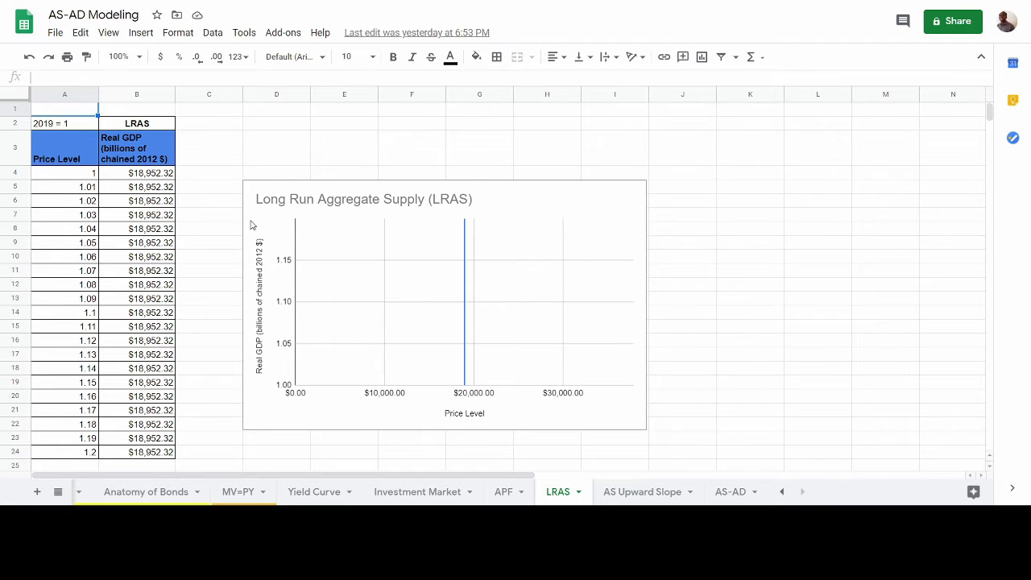
Step: Return to the AS-AD sheet and compare output demanded with short run output supplied at the 1.06 price level
{"action": "left_click", "coordinate": [730, 492]}
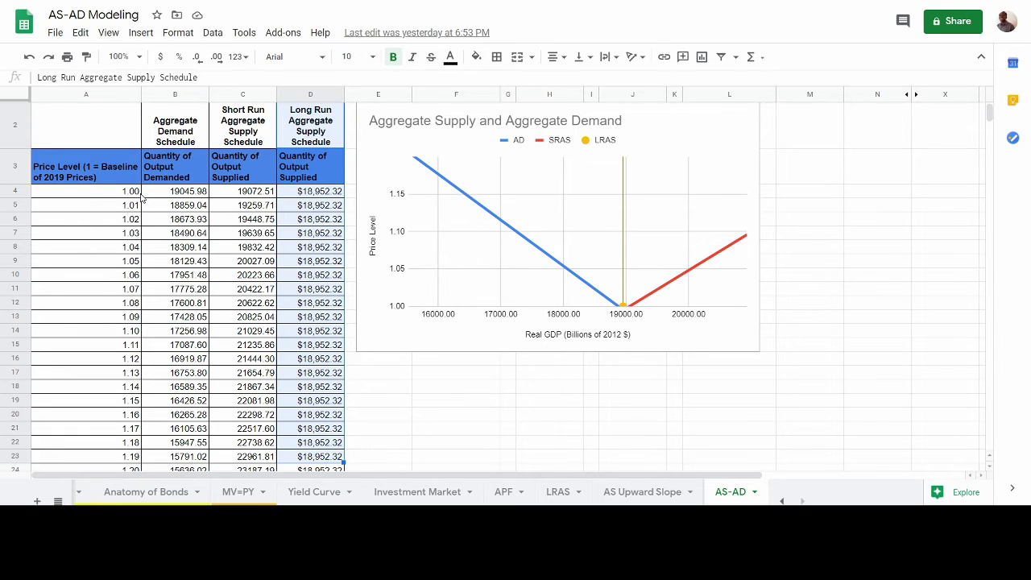
{"action": "left_click", "coordinate": [119, 226]}
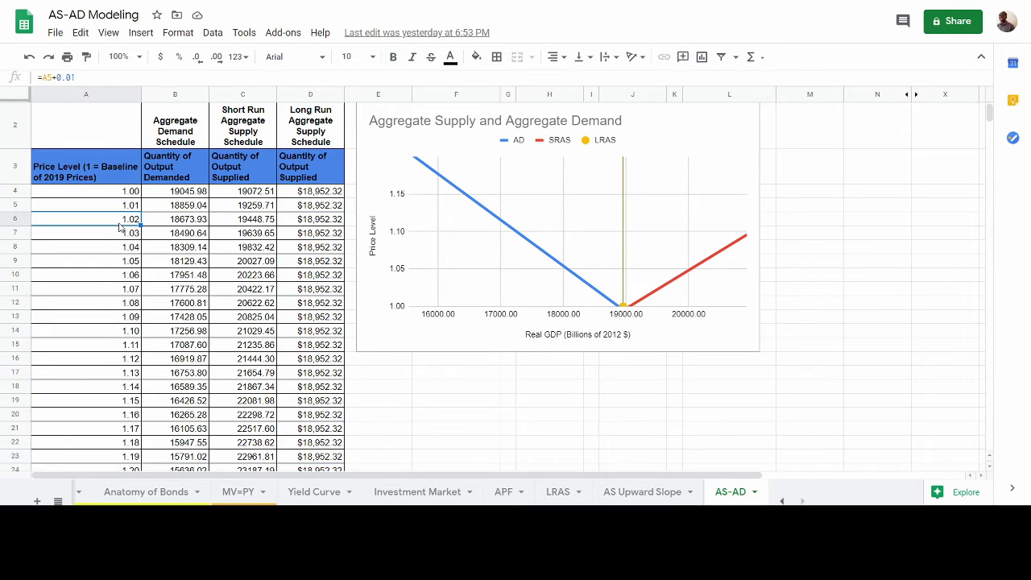
{"action": "left_click", "coordinate": [116, 277]}
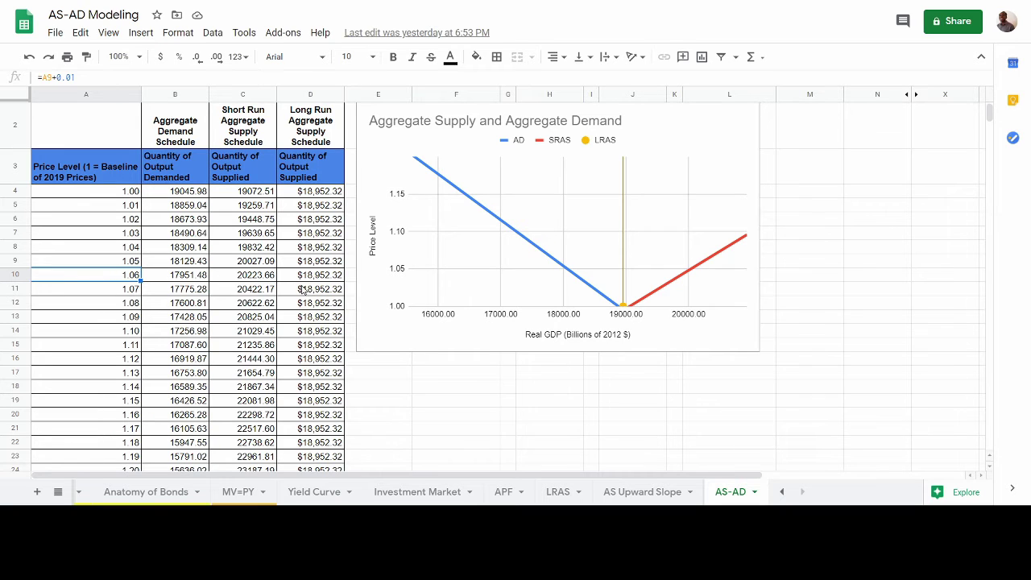
{"action": "left_click", "coordinate": [160, 281]}
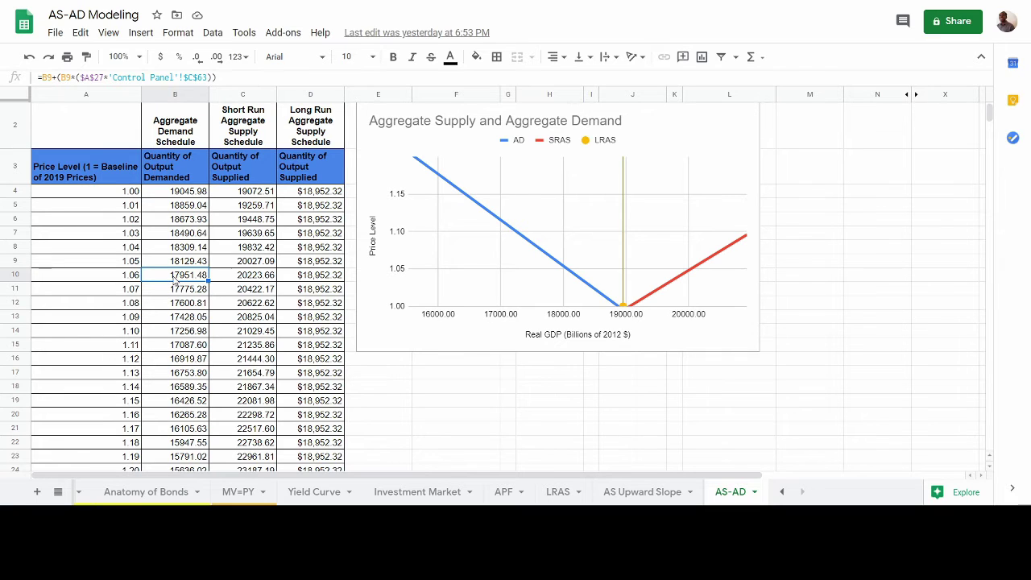
{"action": "left_click", "coordinate": [256, 283]}
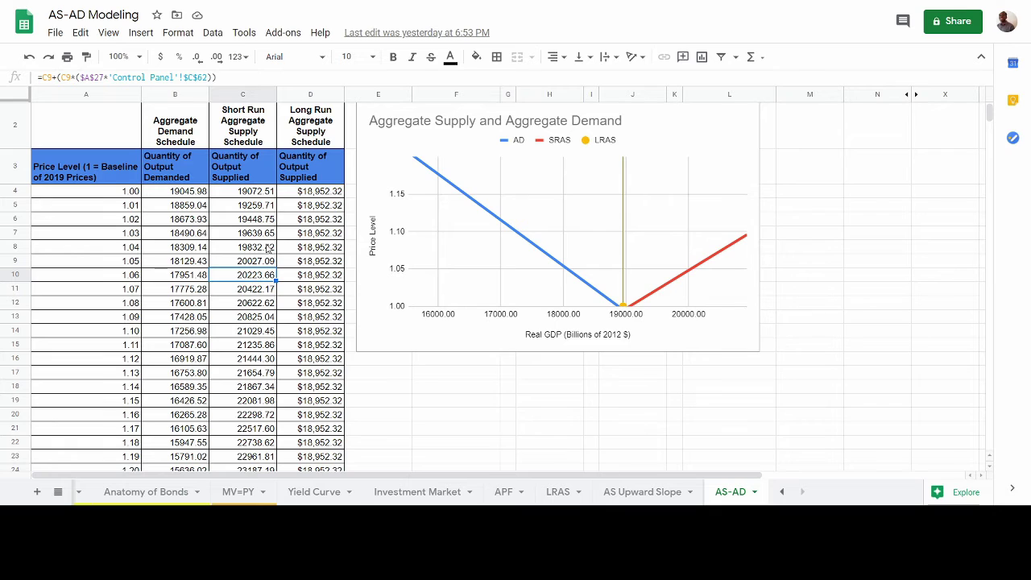
Step: Open the Control Panel sheet and locate the baseline value for Real Government Consumption Expenditures and Gross Investment
{"action": "left_click", "coordinate": [784, 493]}
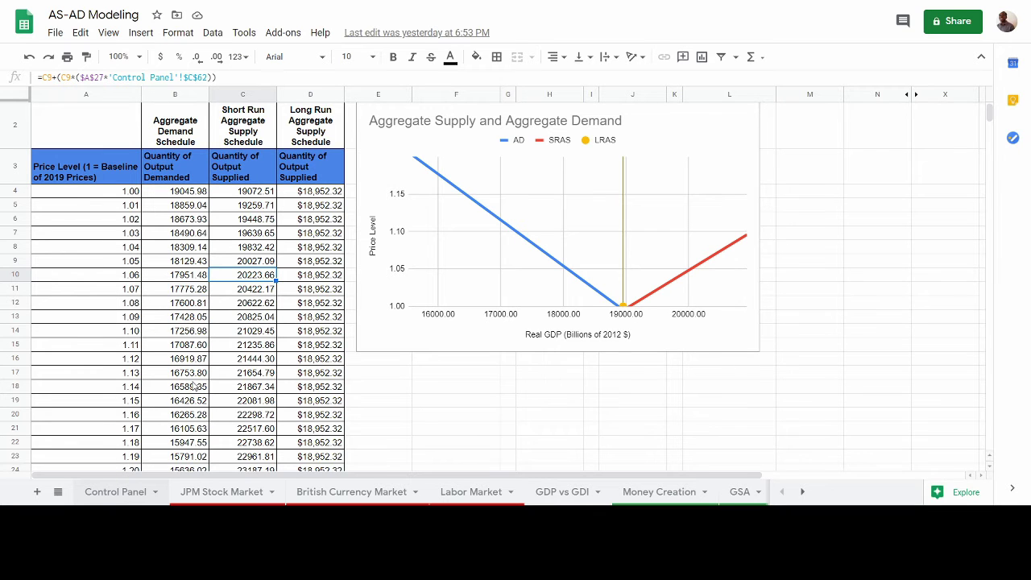
{"action": "left_click", "coordinate": [115, 492]}
{"action": "scroll", "coordinate": [216, 365], "scroll_direction": "down", "scroll_amount": 5}
{"action": "scroll", "coordinate": [216, 365], "scroll_direction": "down", "scroll_amount": 8}
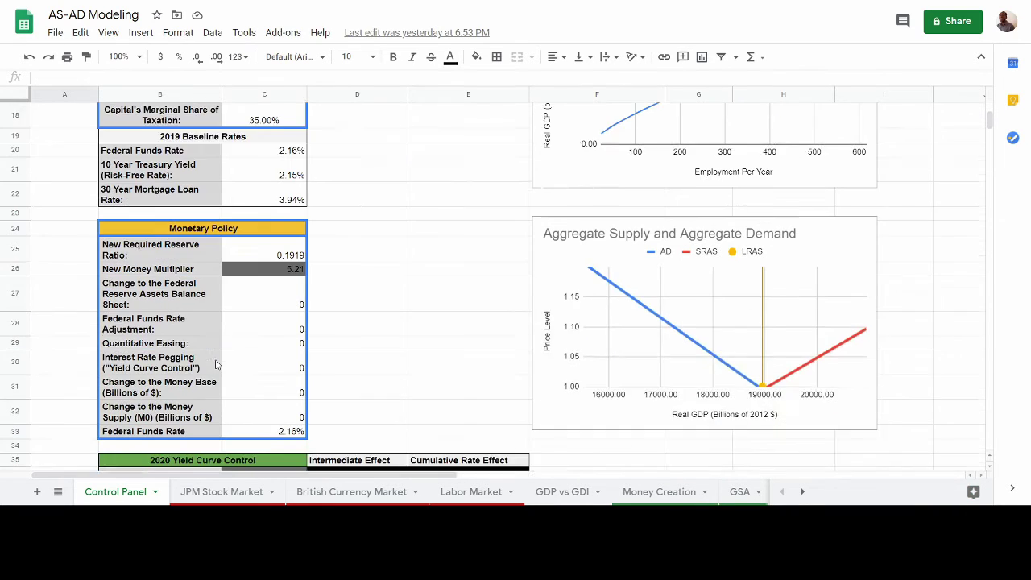
{"action": "scroll", "coordinate": [215, 365], "scroll_direction": "down", "scroll_amount": 5}
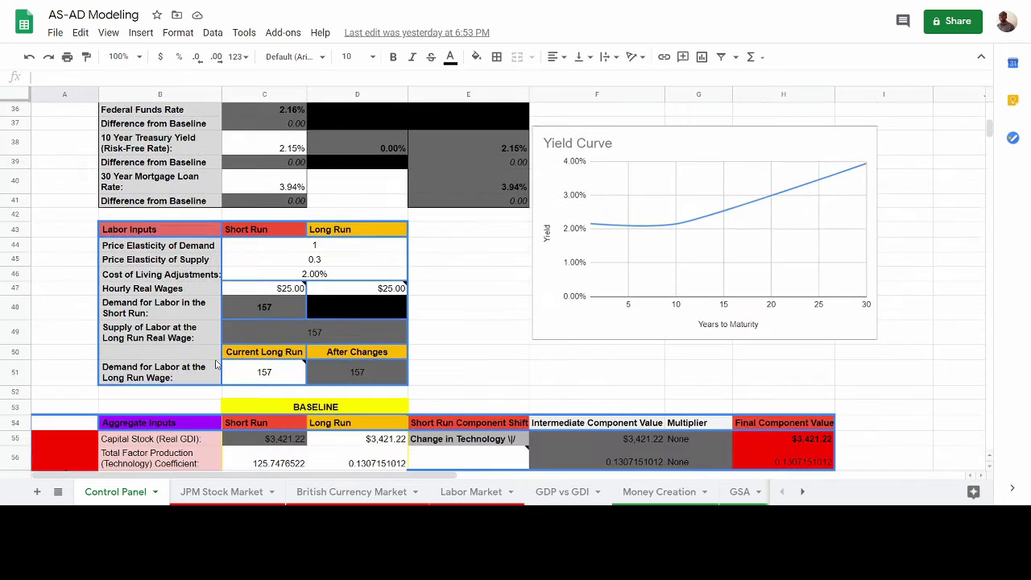
{"action": "scroll", "coordinate": [215, 365], "scroll_direction": "up", "scroll_amount": 1}
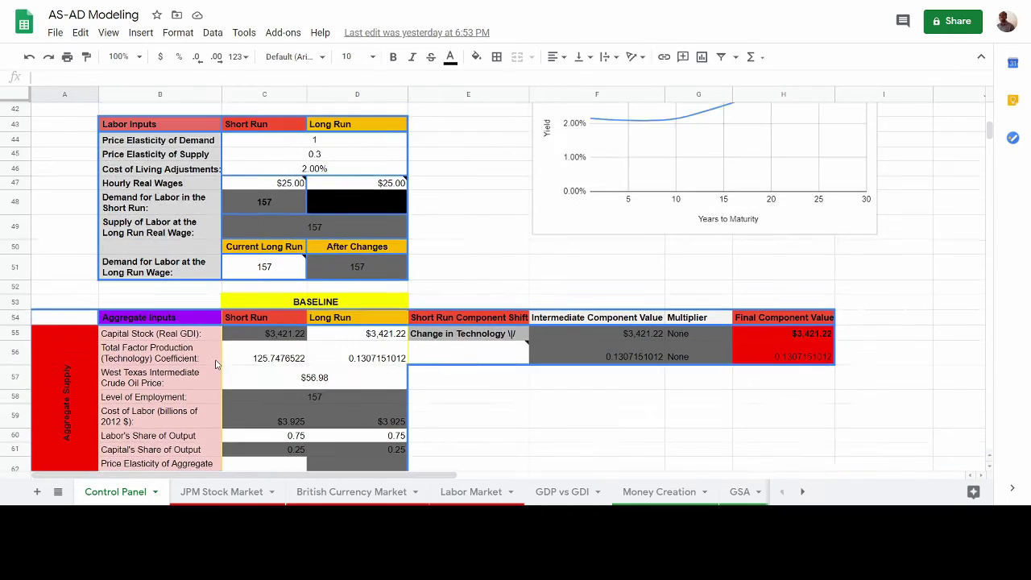
{"action": "scroll", "coordinate": [216, 365], "scroll_direction": "down", "scroll_amount": 5}
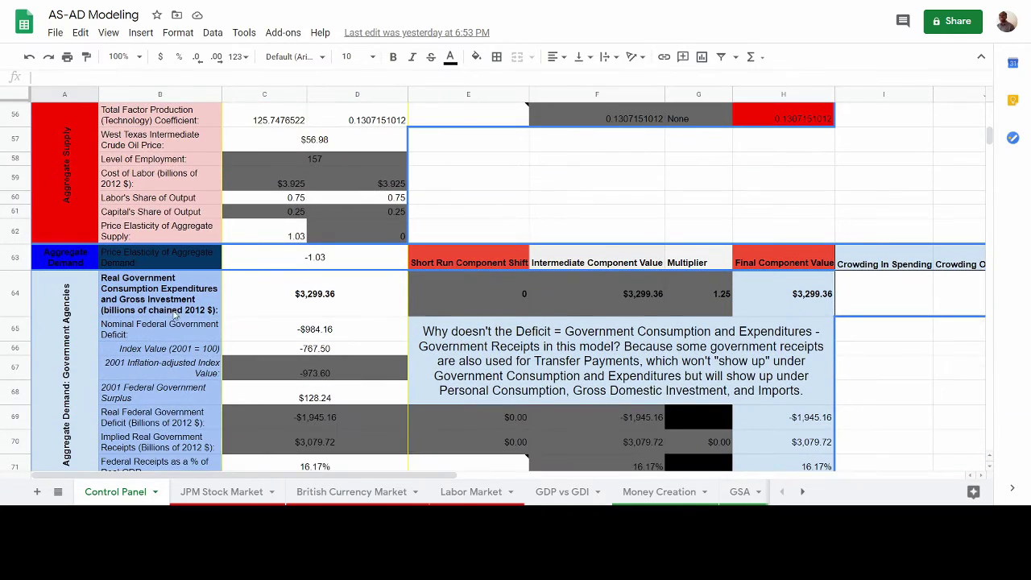
{"action": "left_click", "coordinate": [305, 294]}
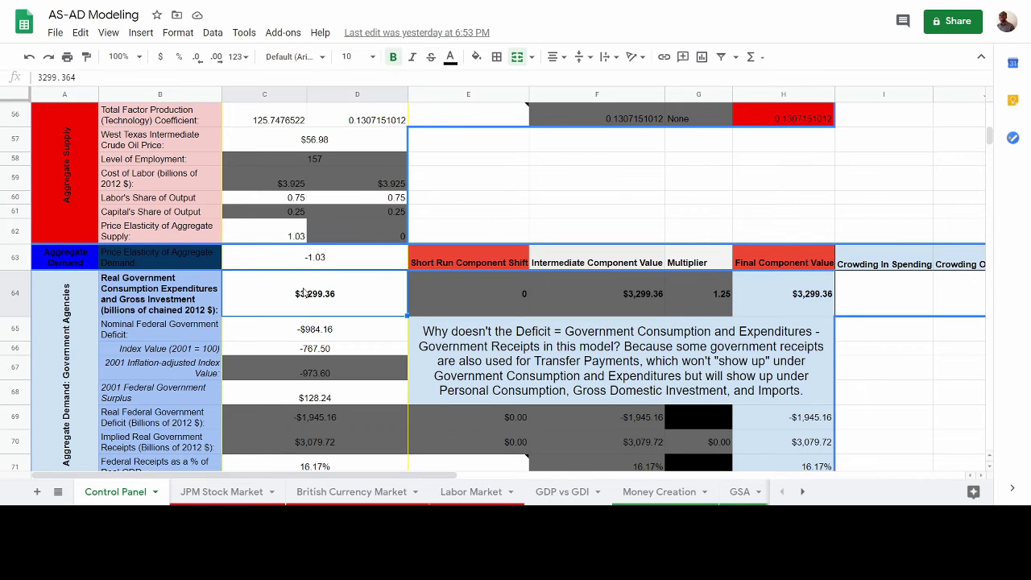
Step: Enter 2000 as Crowding In Spending for Real Government Consumption Expenditures and Gross Investment
{"action": "left_click", "coordinate": [889, 295]}
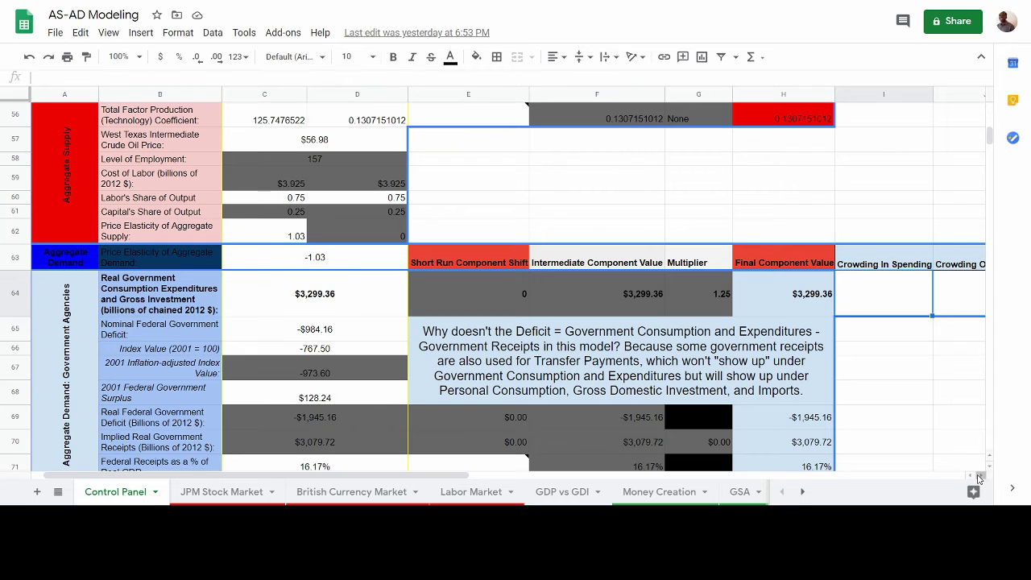
{"action": "left_click_drag", "start_coordinate": [261, 477], "coordinate": [273, 469]}
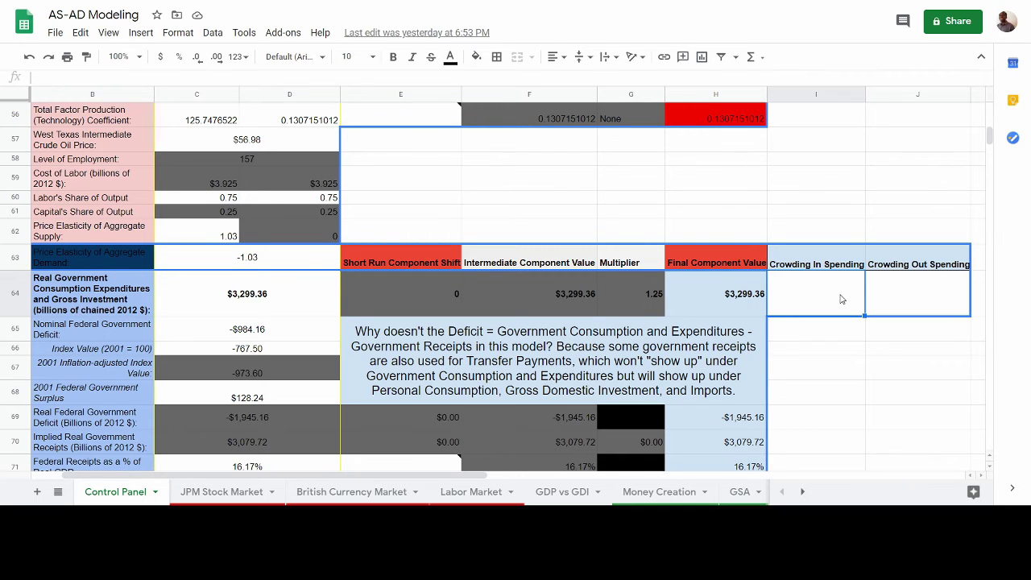
{"action": "type", "text": "2"}
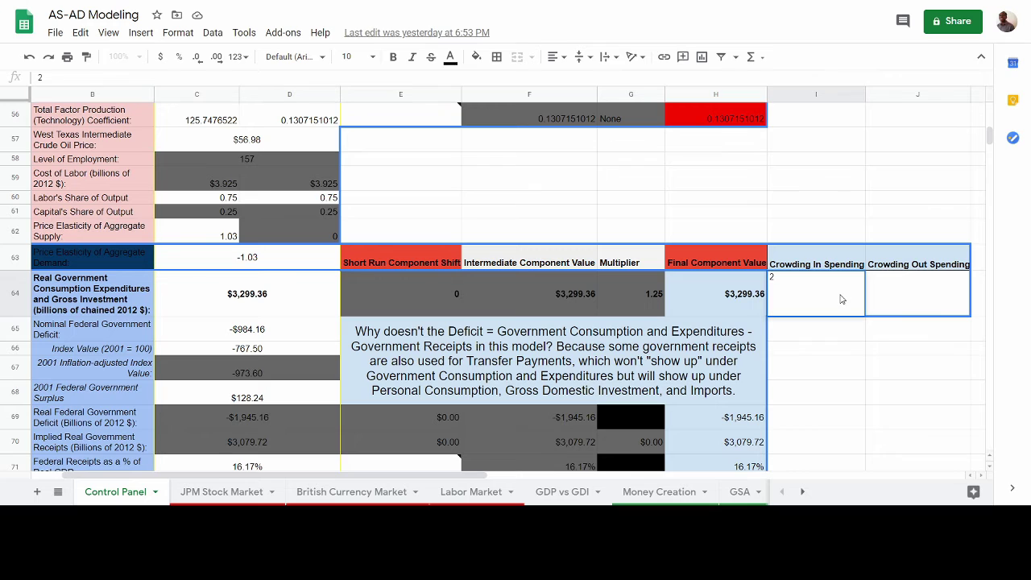
{"action": "type", "text": "000"}
{"action": "key", "text": "Return"}
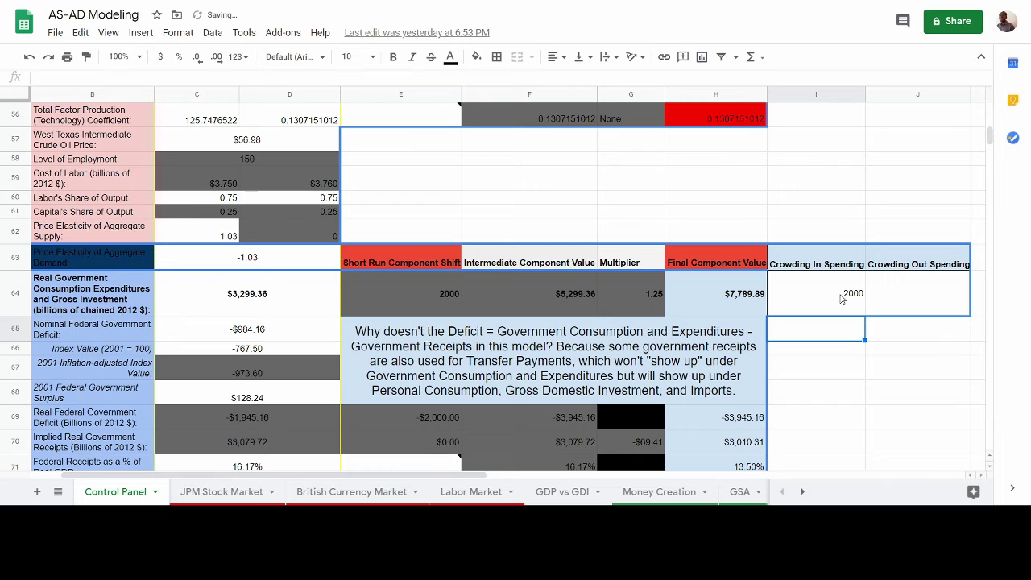
Step: Examine the government spending row's Short Run Component Shift, Multiplier and the formula behind its Final Component Value
{"action": "left_click", "coordinate": [843, 291]}
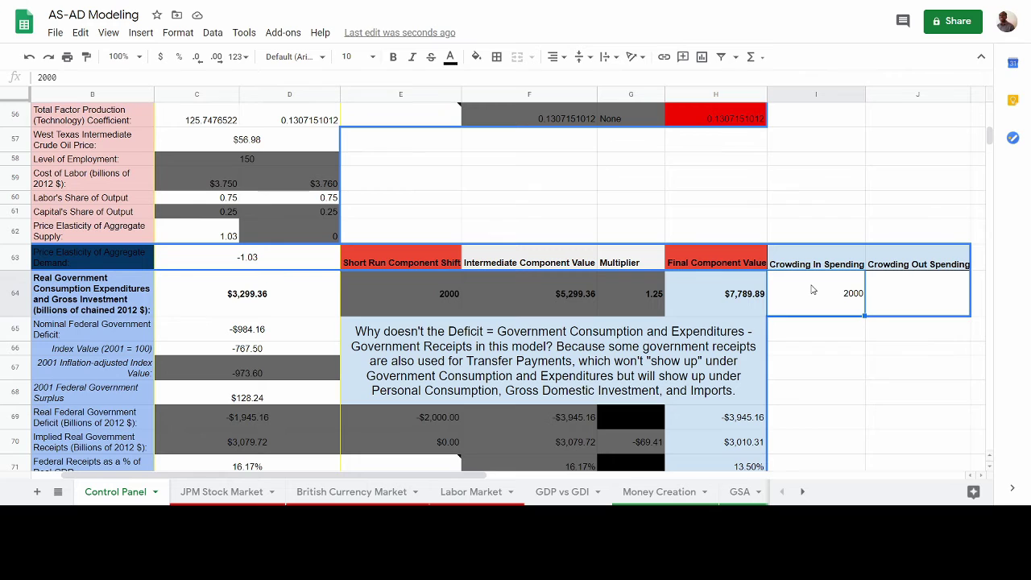
{"action": "left_click", "coordinate": [634, 298]}
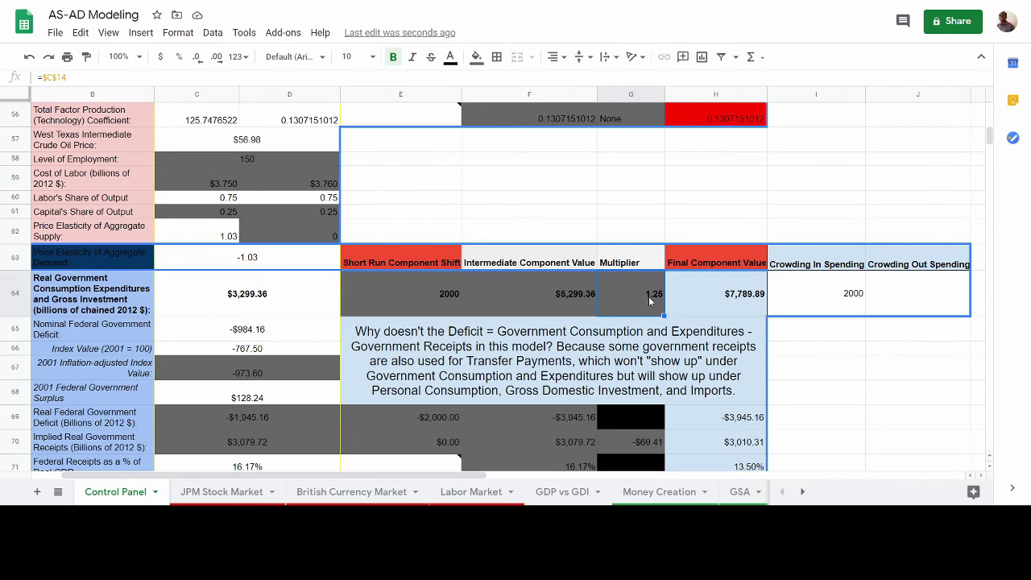
{"action": "left_click", "coordinate": [399, 288]}
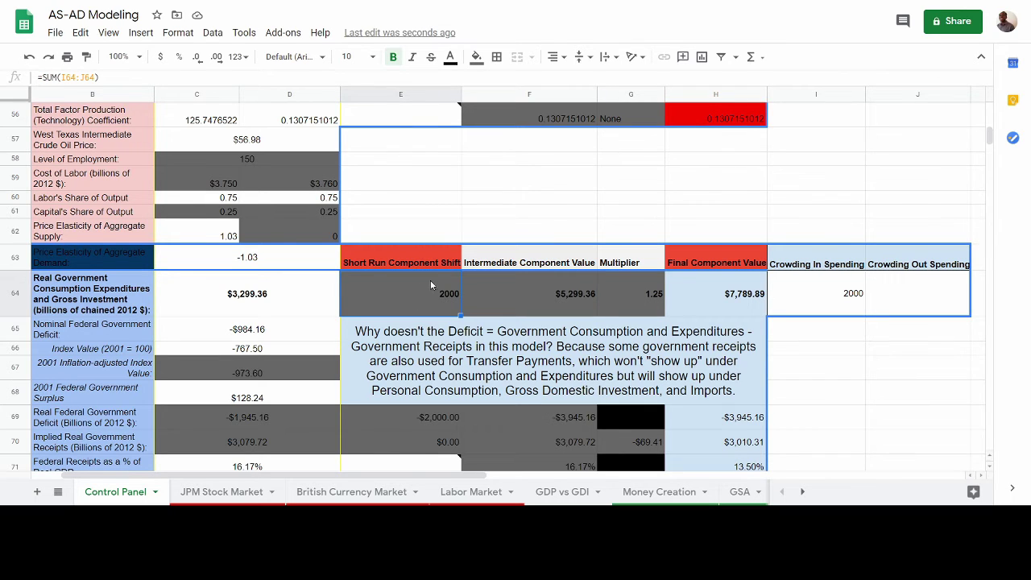
{"action": "left_click", "coordinate": [630, 299]}
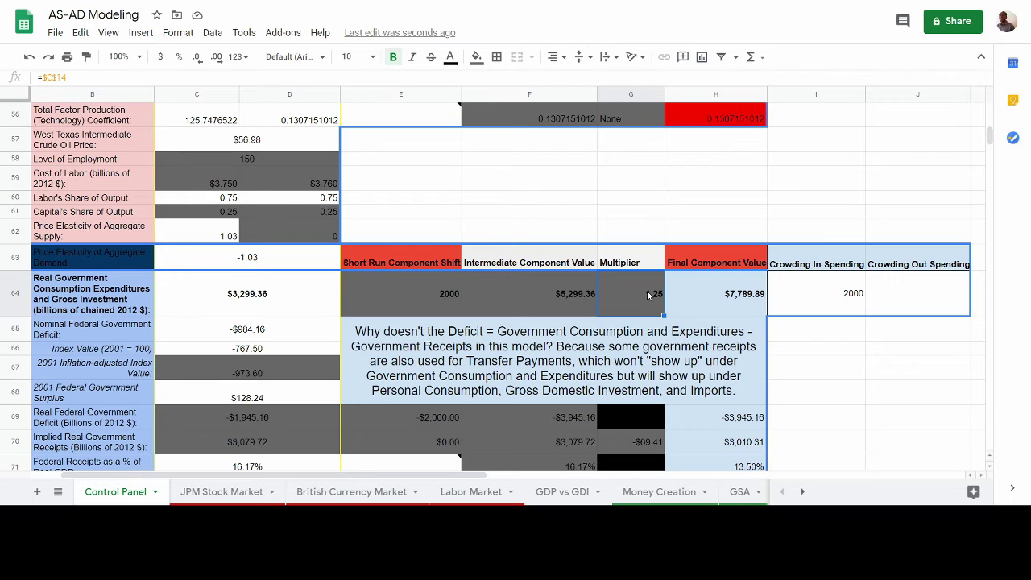
{"action": "left_click", "coordinate": [405, 295]}
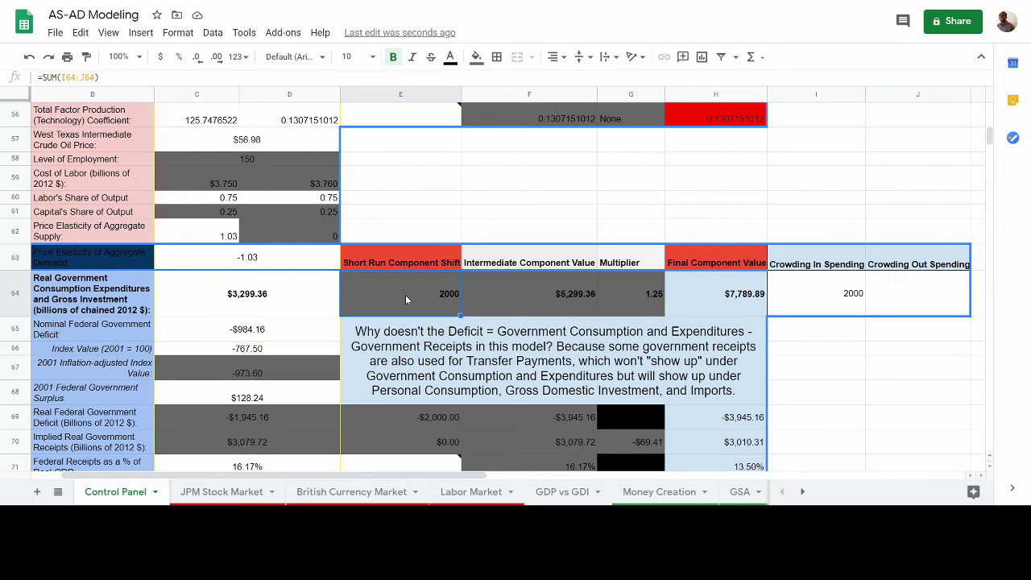
{"action": "key", "text": "Right"}
{"action": "key", "text": "Right"}
{"action": "key", "text": "Right"}
{"action": "key", "text": "Return"}
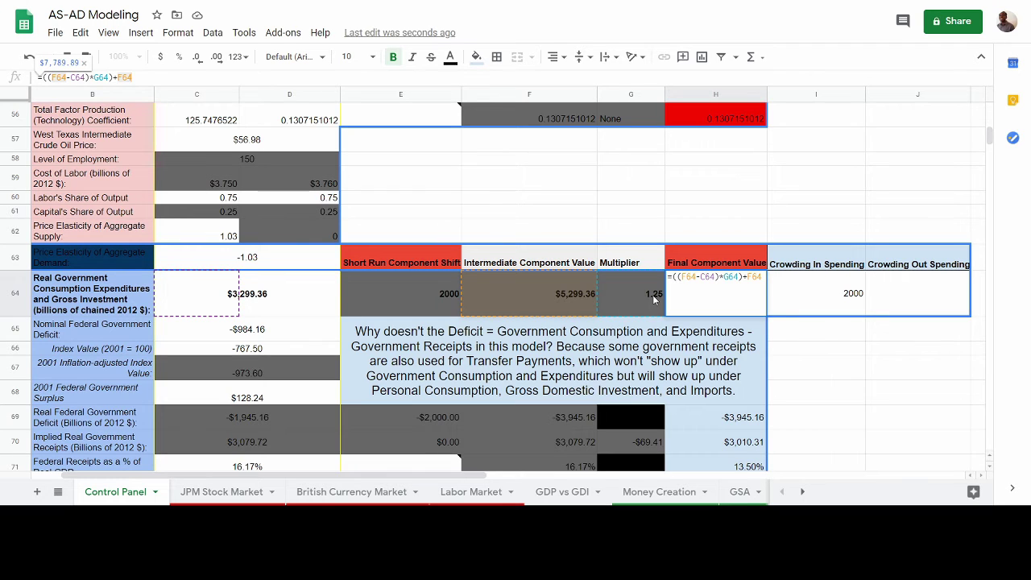
{"action": "key", "text": "Return"}
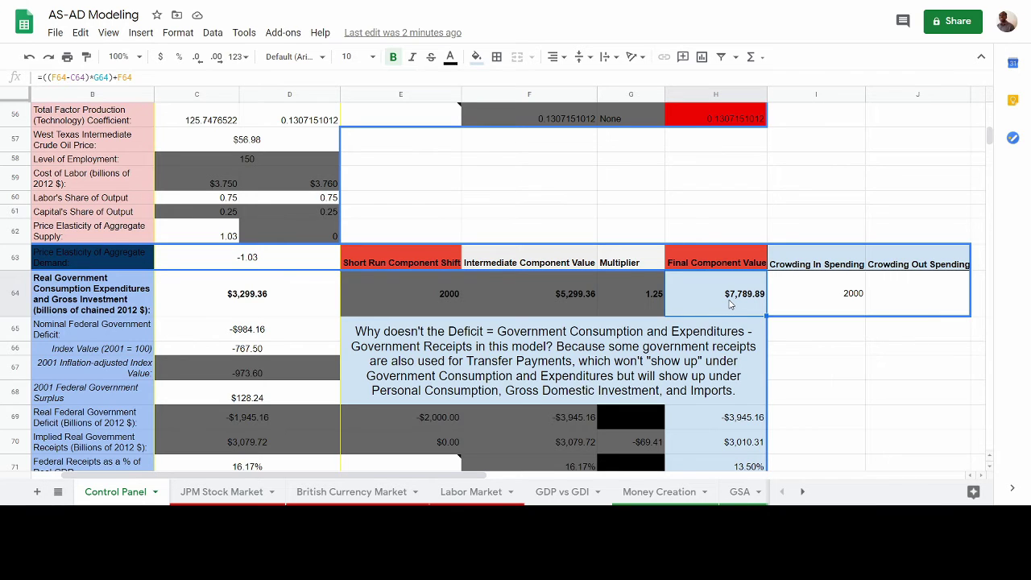
Step: Undo and restore the 2000 Crowding In Spending entry to compare its effect on the Aggregate Supply and Aggregate Demand chart
{"action": "scroll", "coordinate": [730, 304], "scroll_direction": "up", "scroll_amount": 2}
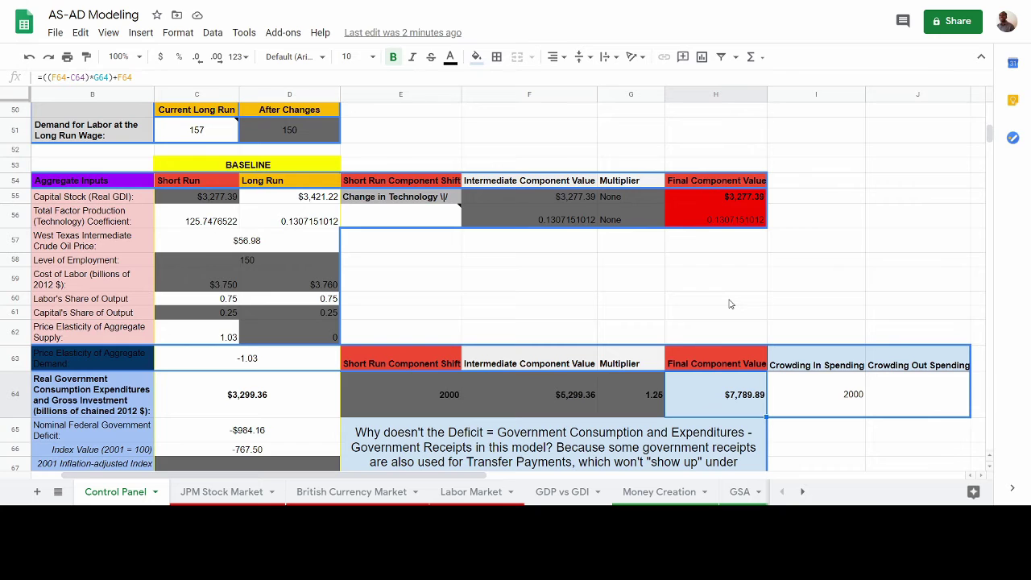
{"action": "scroll", "coordinate": [730, 304], "scroll_direction": "up", "scroll_amount": 10}
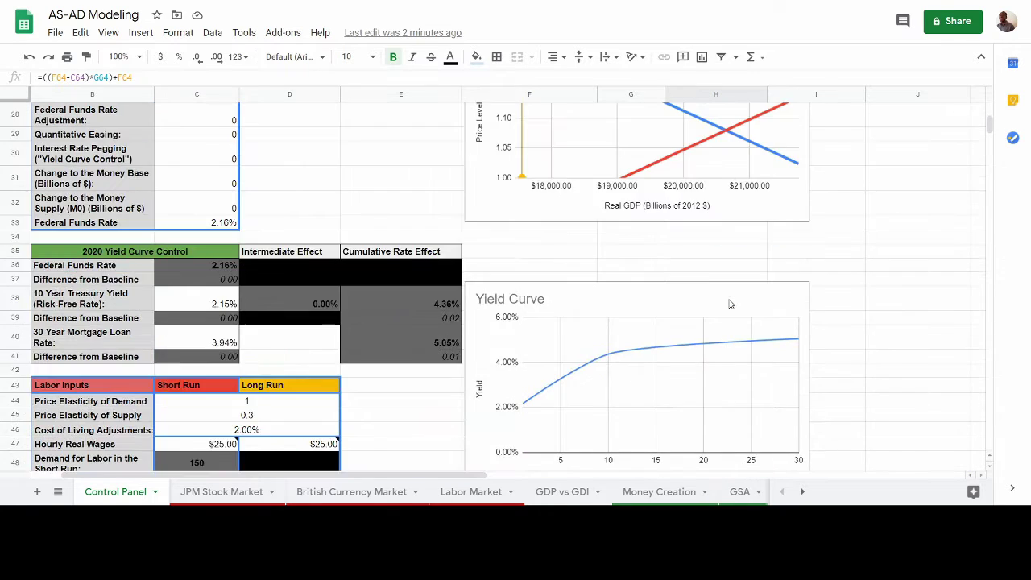
{"action": "scroll", "coordinate": [730, 304], "scroll_direction": "up", "scroll_amount": 1}
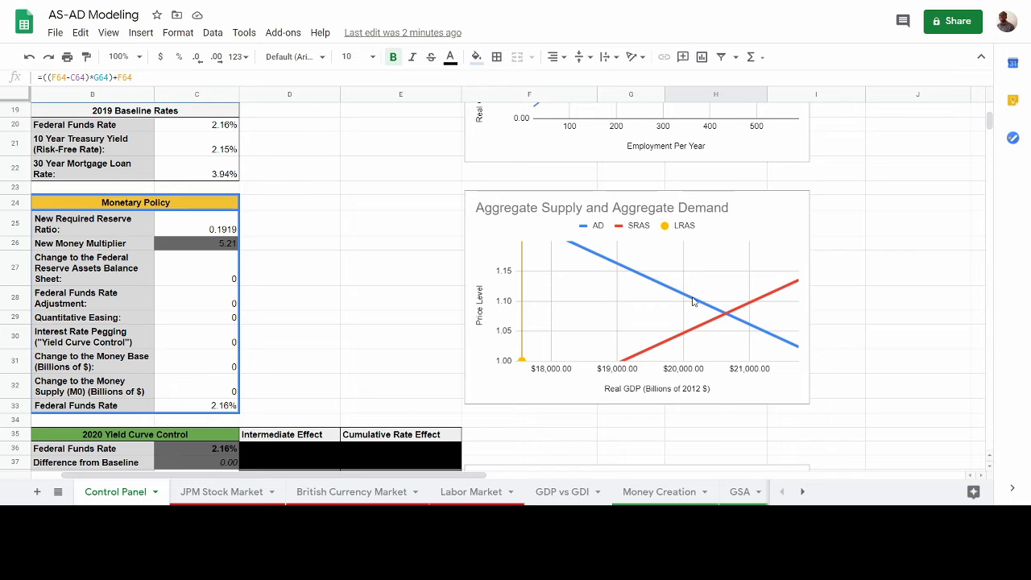
{"action": "left_click", "coordinate": [29, 58]}
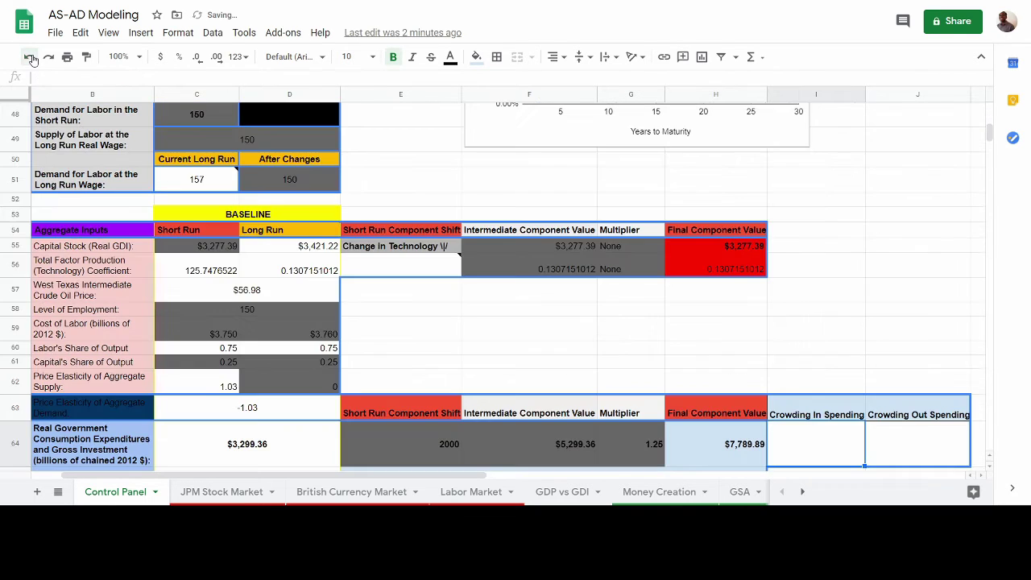
{"action": "key", "text": "ctrl+z"}
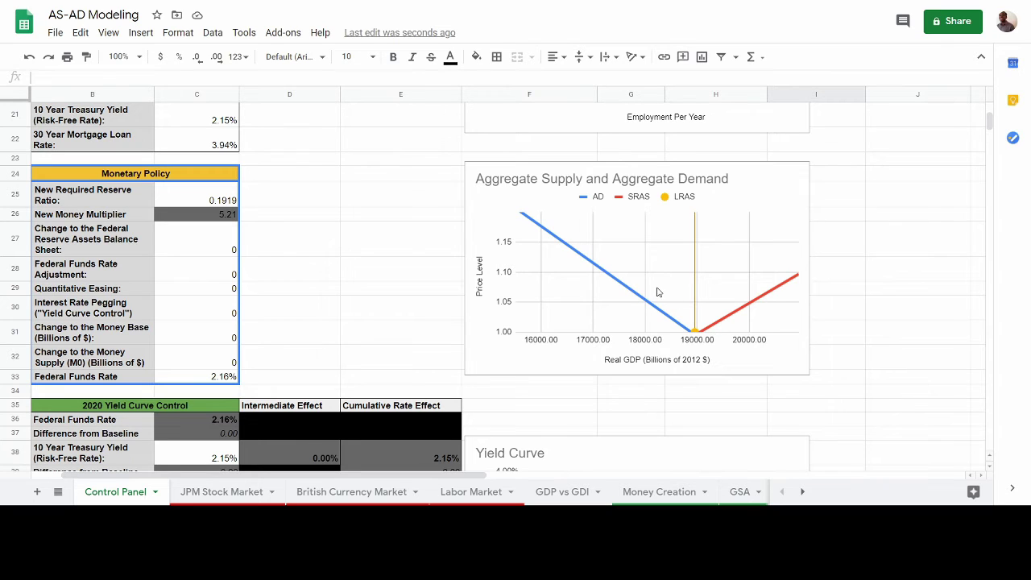
{"action": "key", "text": "ctrl+z"}
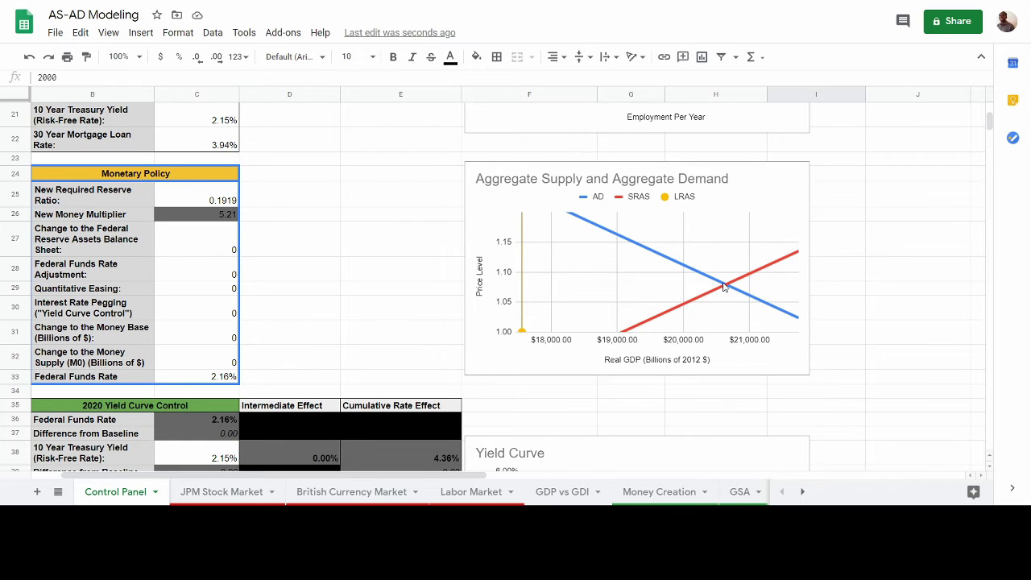
Step: Set the Price Level in the Phillips Curve sheet's AS-AD Equilibrium Finder to 1.0492
{"action": "scroll", "coordinate": [544, 211], "scroll_direction": "up", "scroll_amount": 1}
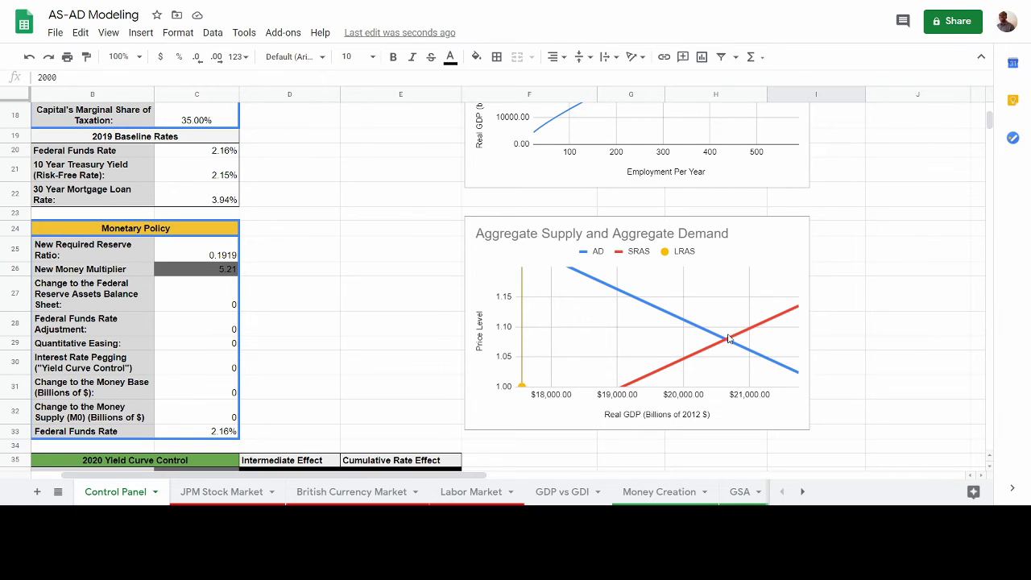
{"action": "left_click", "coordinate": [802, 491]}
{"action": "left_click", "coordinate": [801, 492]}
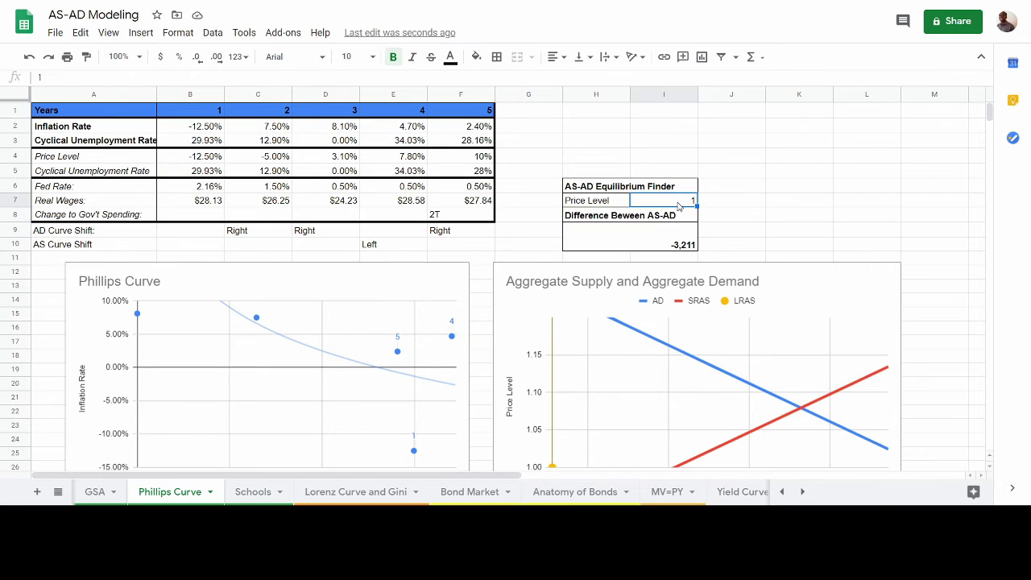
{"action": "key", "text": "Up"}
{"action": "key", "text": "Right"}
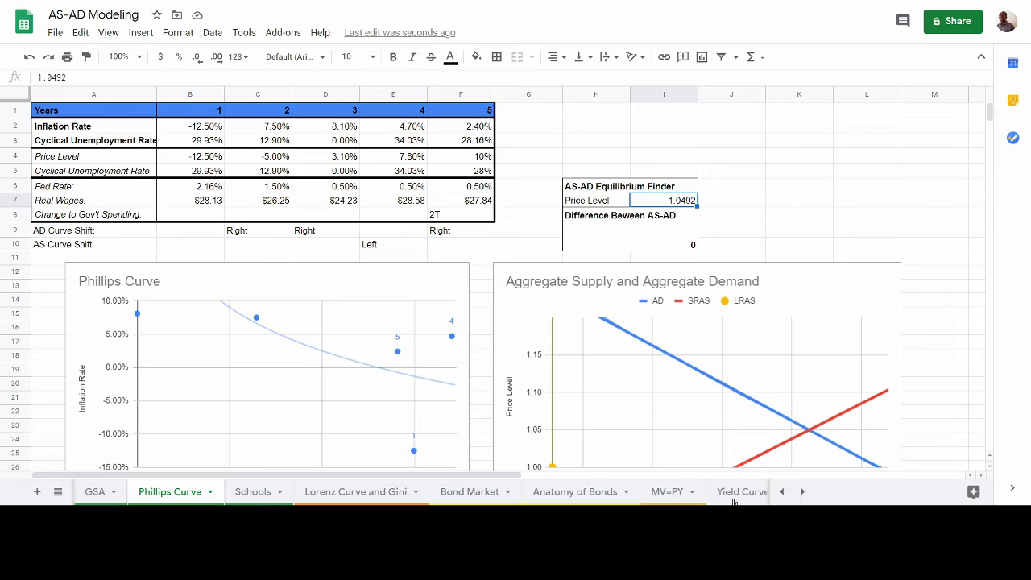
Step: Open the AS-AD sheet and examine its chart's equilibrium point and the formula behind Real GDP Supplied
{"action": "left_click", "coordinate": [803, 491]}
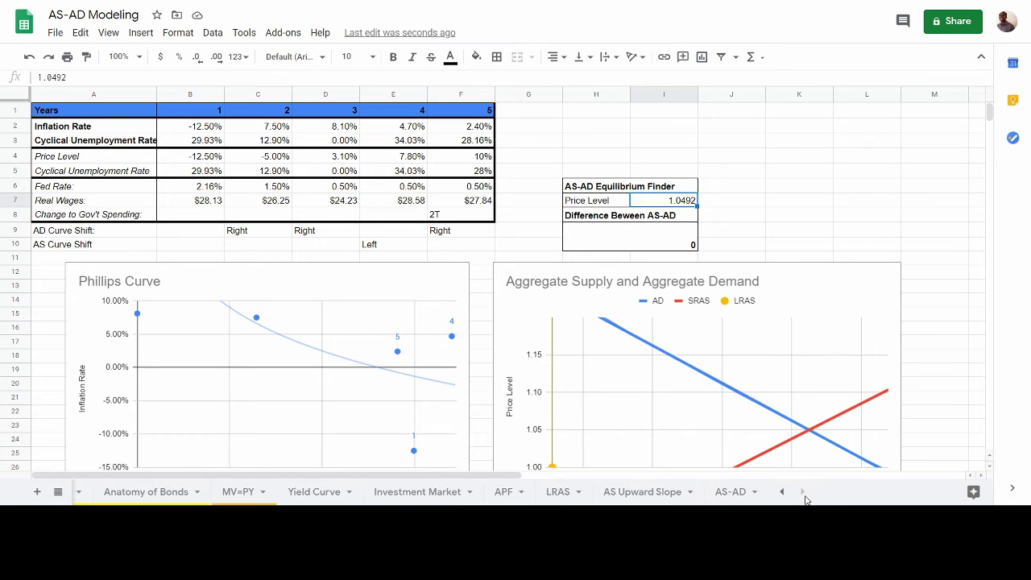
{"action": "left_click", "coordinate": [728, 497]}
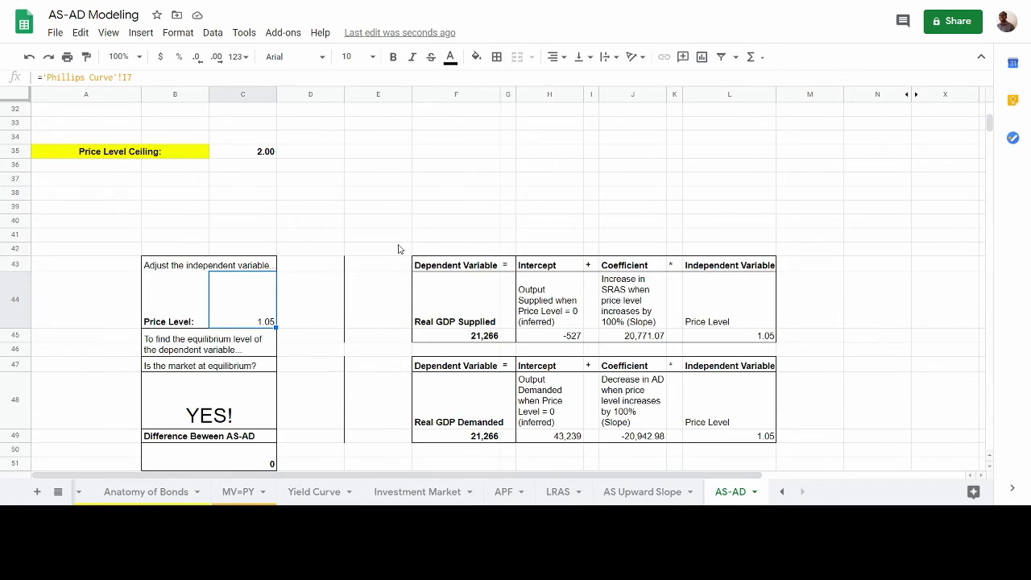
{"action": "scroll", "coordinate": [394, 249], "scroll_direction": "up", "scroll_amount": 5}
{"action": "scroll", "coordinate": [394, 249], "scroll_direction": "up", "scroll_amount": 3}
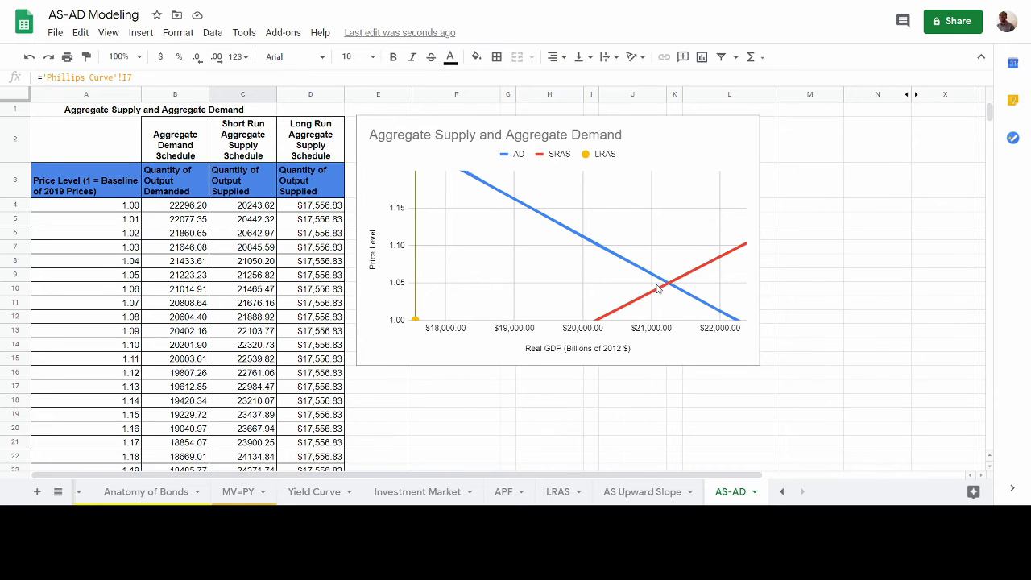
{"action": "scroll", "coordinate": [626, 294], "scroll_direction": "down", "scroll_amount": 10}
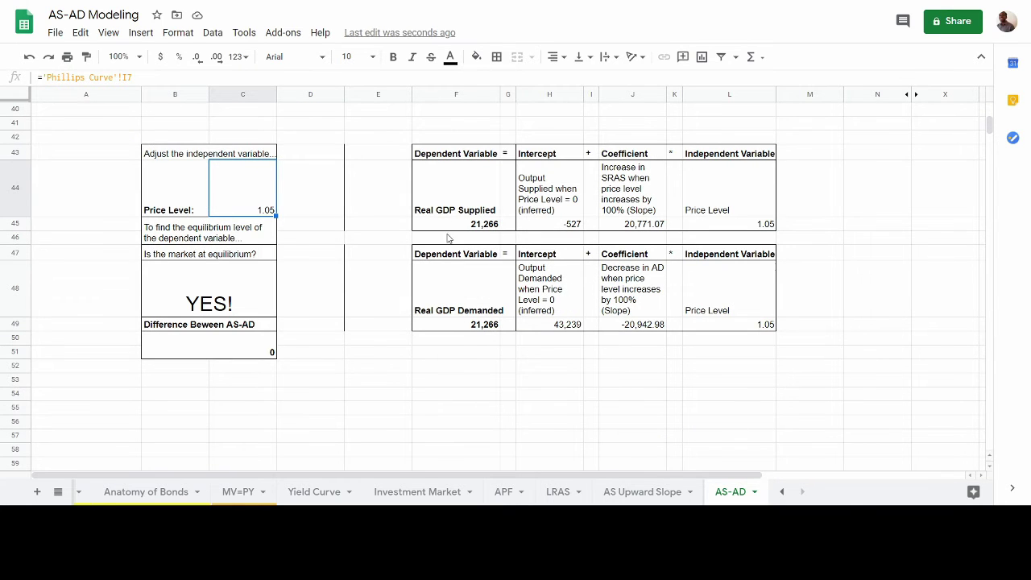
{"action": "left_click", "coordinate": [477, 226]}
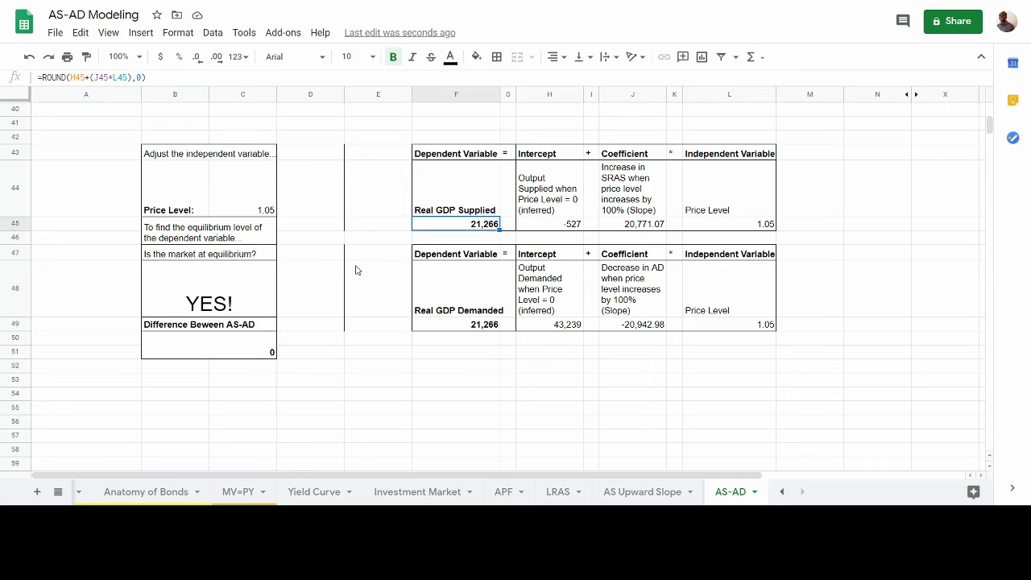
Step: Examine the Aggregate Demand and Short Run Aggregate Supply schedules at price level 1.05, including the demand formula
{"action": "scroll", "coordinate": [357, 270], "scroll_direction": "up", "scroll_amount": 13}
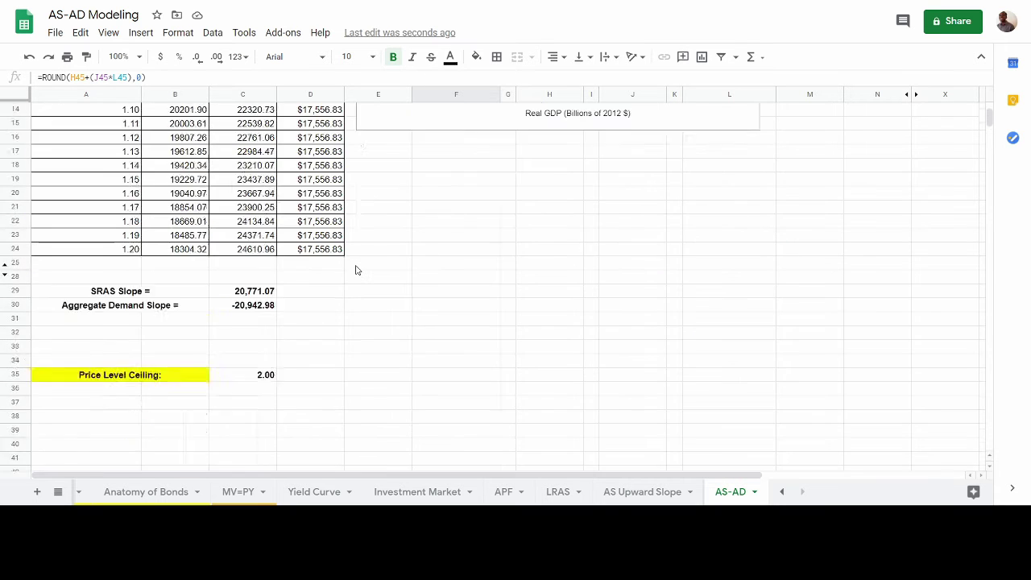
{"action": "scroll", "coordinate": [357, 270], "scroll_direction": "down", "scroll_amount": 2}
{"action": "scroll", "coordinate": [357, 270], "scroll_direction": "up", "scroll_amount": 2}
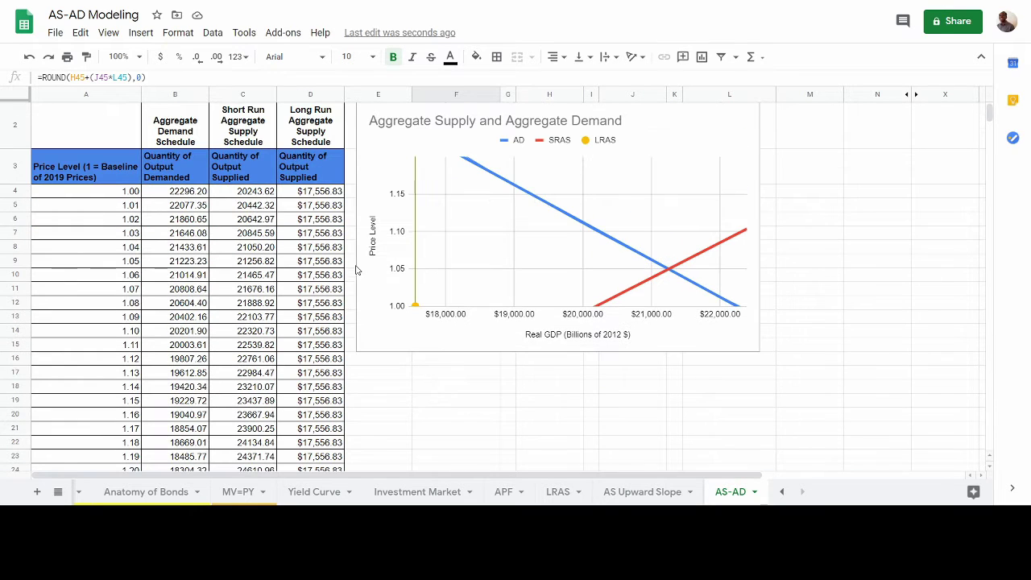
{"action": "left_click", "coordinate": [178, 263]}
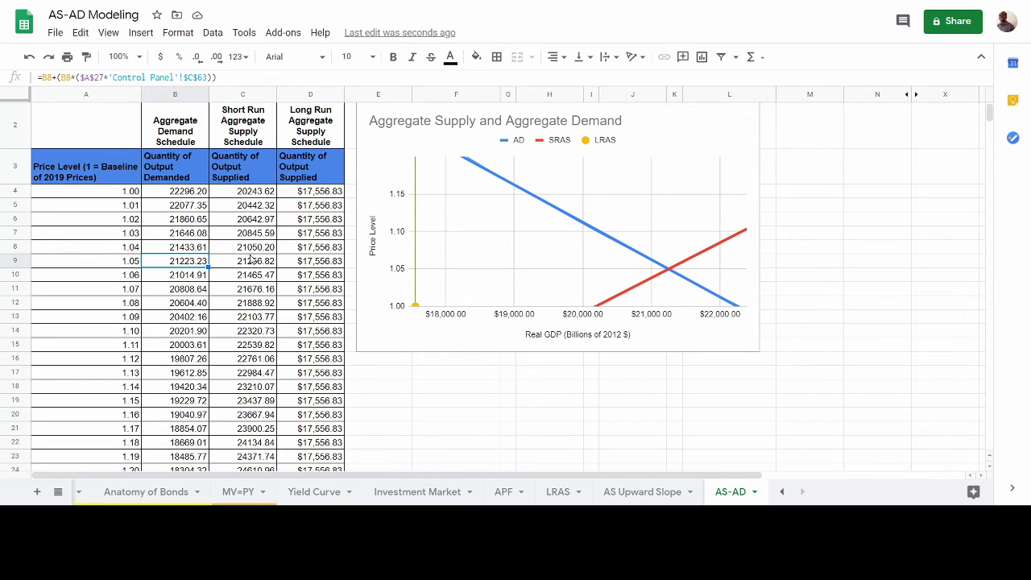
{"action": "scroll", "coordinate": [473, 372], "scroll_direction": "down", "scroll_amount": 2}
{"action": "scroll", "coordinate": [473, 372], "scroll_direction": "down", "scroll_amount": 10}
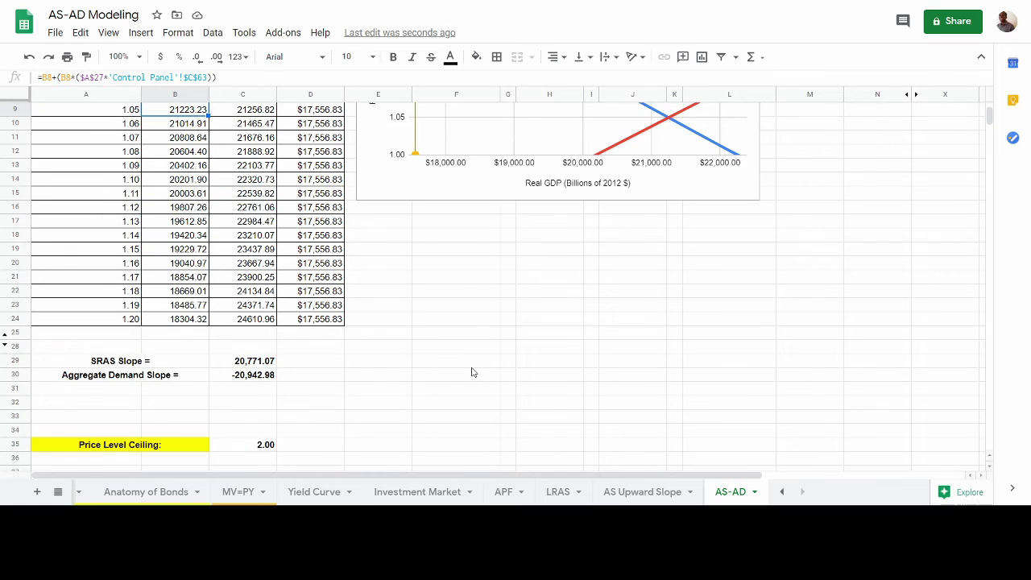
Step: Return to the Control Panel sheet and compare the hypothetical 2020 Real GDP with the Aggregate Supply and Aggregate Demand chart
{"action": "left_click", "coordinate": [782, 492]}
{"action": "left_click", "coordinate": [782, 491]}
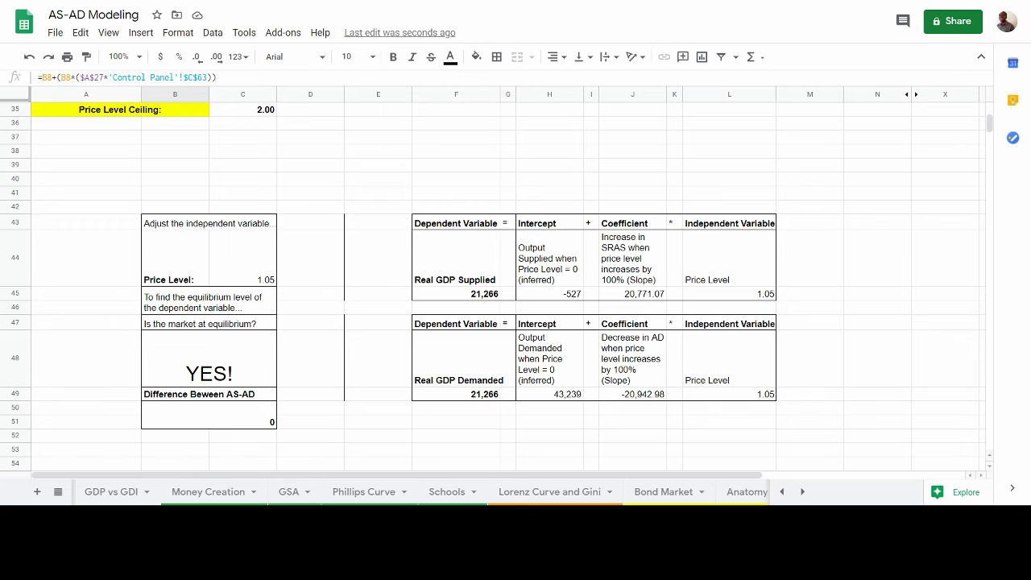
{"action": "left_click", "coordinate": [781, 491]}
{"action": "left_click", "coordinate": [781, 492]}
{"action": "left_click", "coordinate": [116, 490]}
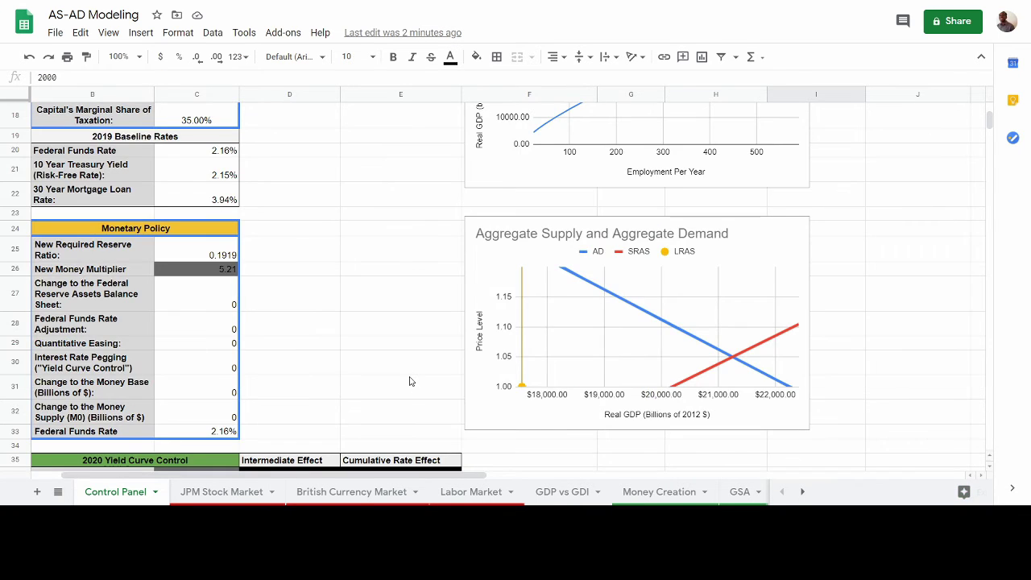
{"action": "scroll", "coordinate": [410, 381], "scroll_direction": "up", "scroll_amount": 5}
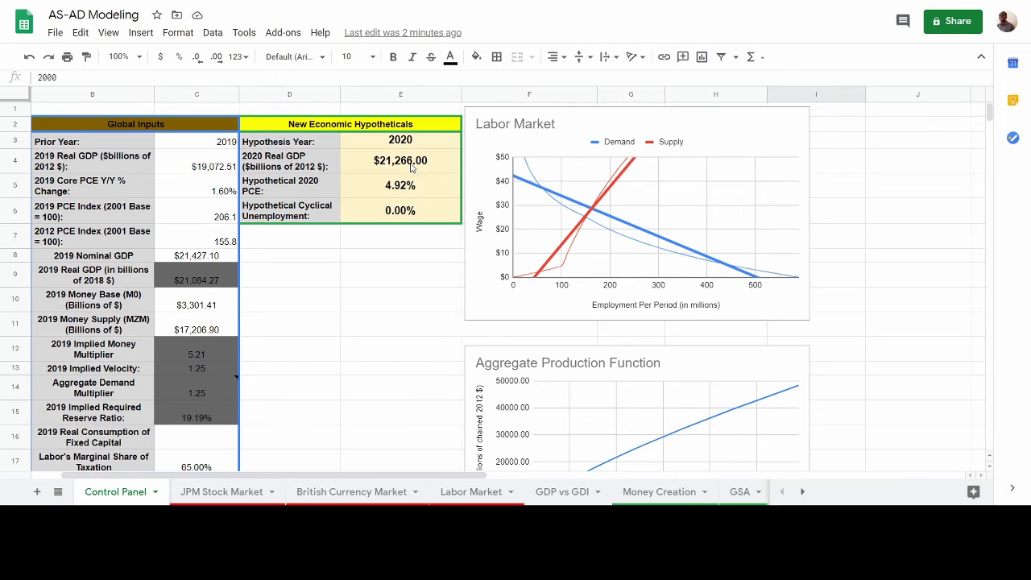
{"action": "scroll", "coordinate": [411, 167], "scroll_direction": "down", "scroll_amount": 5}
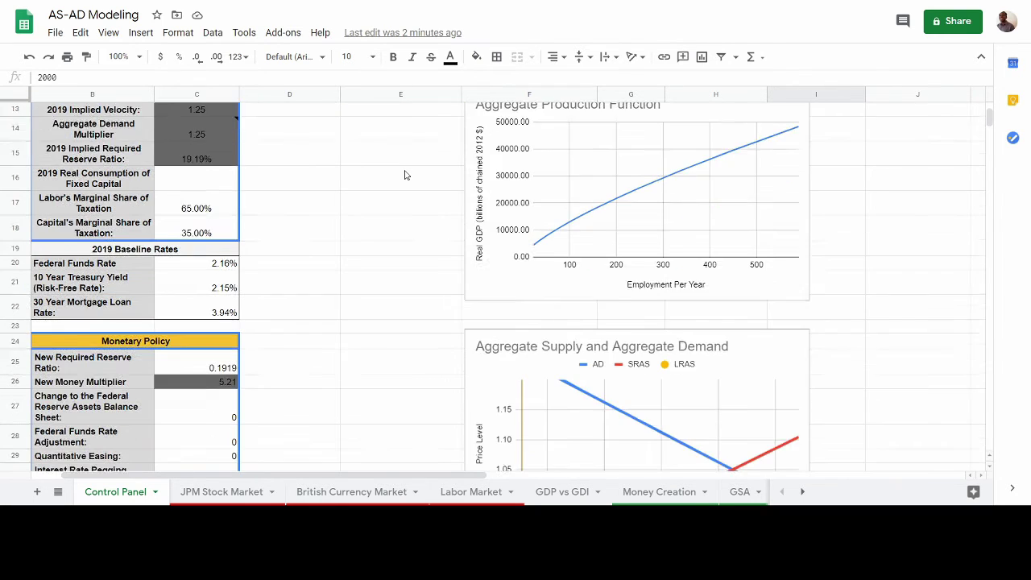
{"action": "scroll", "coordinate": [405, 175], "scroll_direction": "down", "scroll_amount": 3}
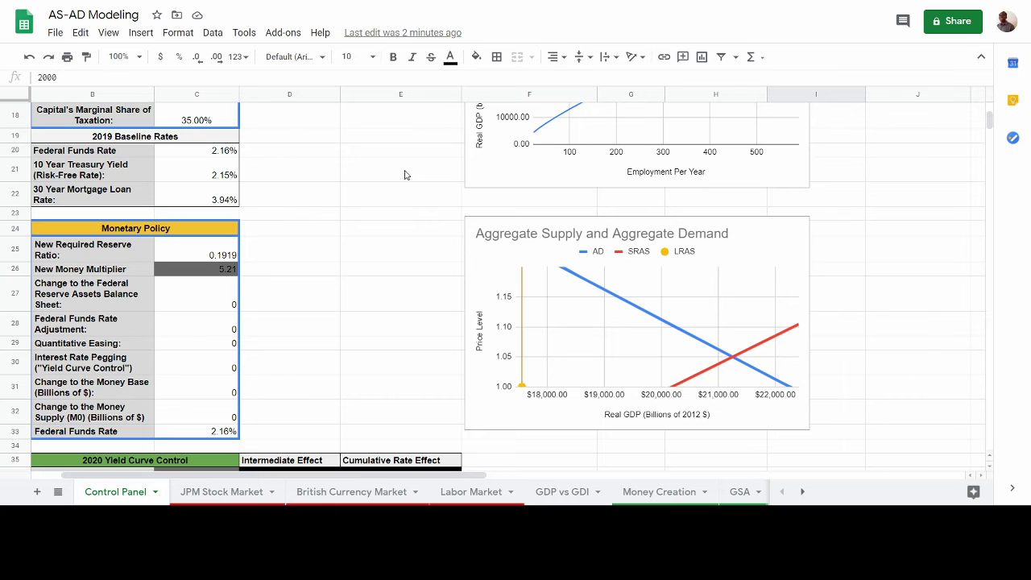
{"action": "scroll", "coordinate": [405, 175], "scroll_direction": "up", "scroll_amount": 3}
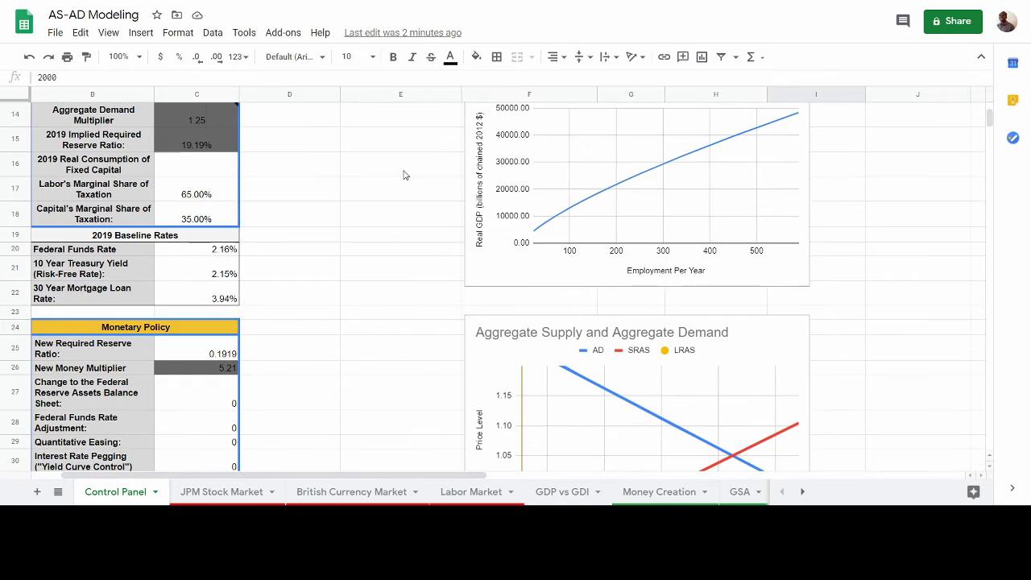
Step: Open the LRAS sheet to check the long run Real GDP schedule and its chart
{"action": "left_click", "coordinate": [806, 492]}
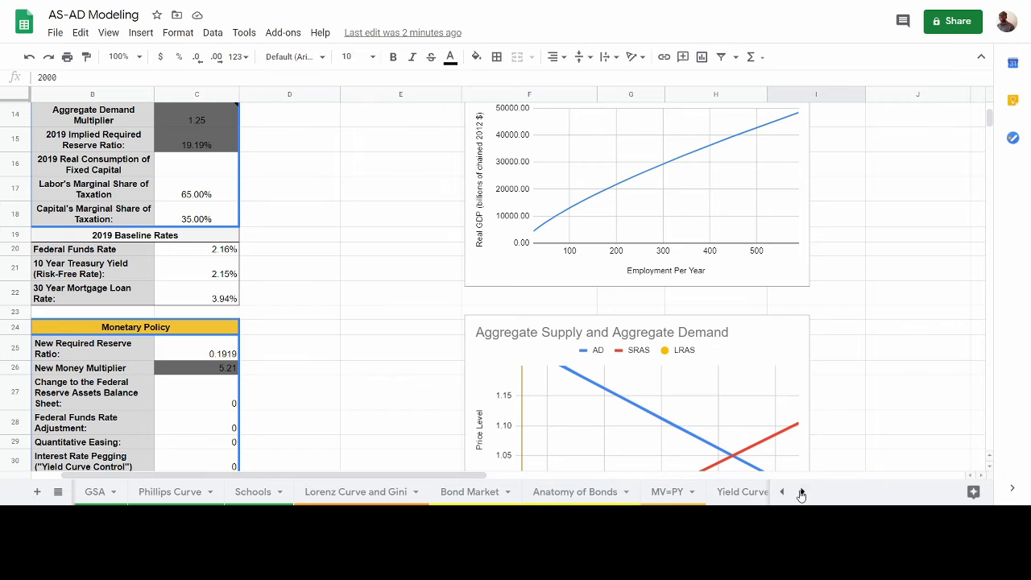
{"action": "left_click", "coordinate": [803, 491]}
{"action": "left_click", "coordinate": [556, 492]}
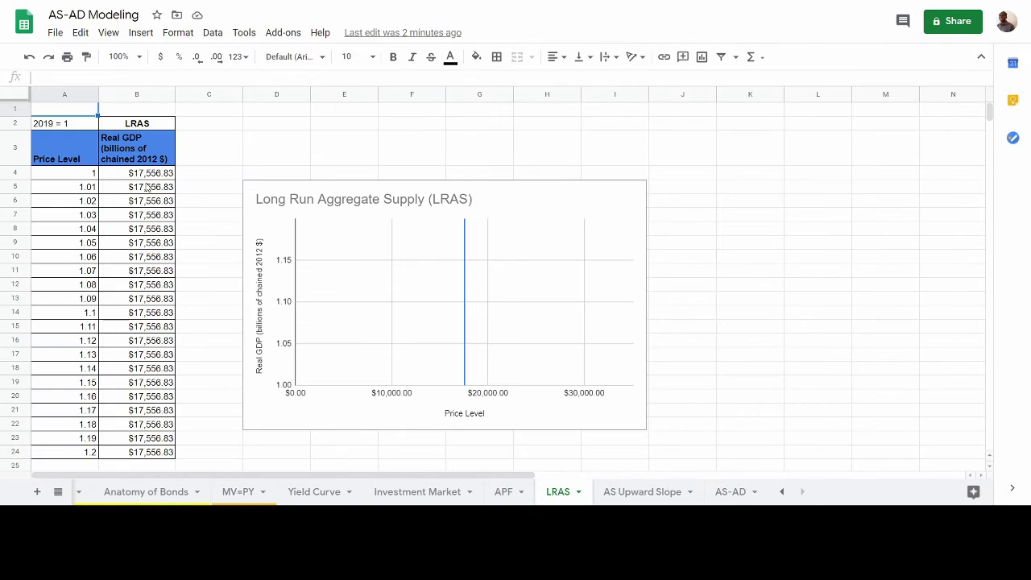
Step: Go back to the Control Panel sheet and examine where the AD and SRAS curves cross relative to LRAS
{"action": "left_click", "coordinate": [782, 493]}
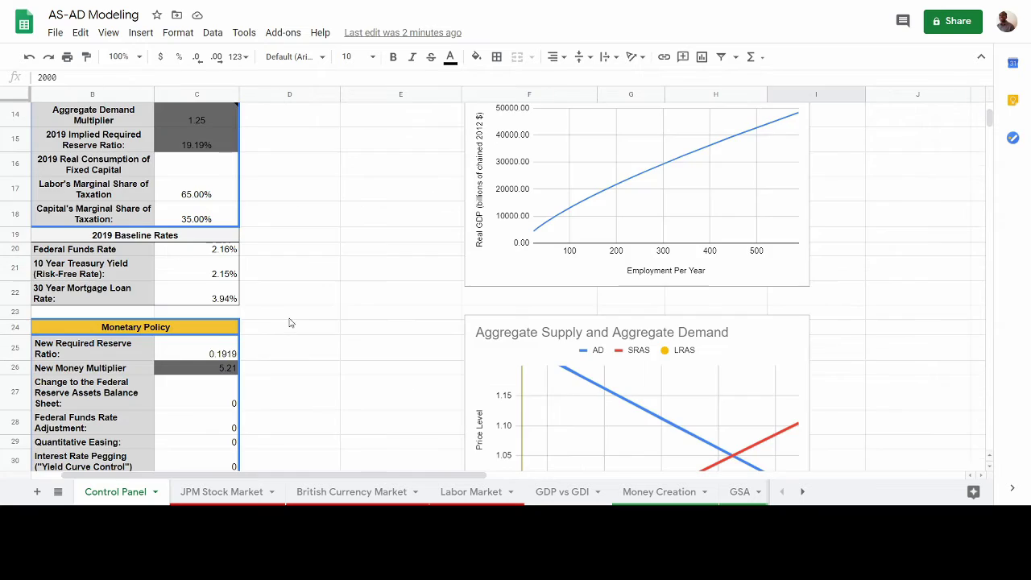
{"action": "scroll", "coordinate": [447, 295], "scroll_direction": "up", "scroll_amount": 3}
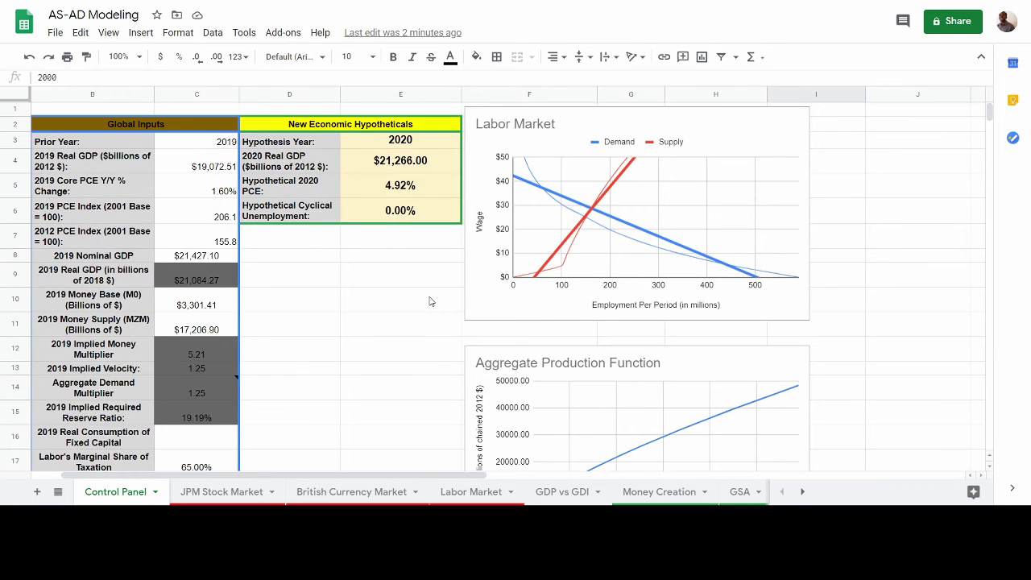
{"action": "scroll", "coordinate": [414, 234], "scroll_direction": "down", "scroll_amount": 5}
{"action": "scroll", "coordinate": [414, 234], "scroll_direction": "up", "scroll_amount": 2}
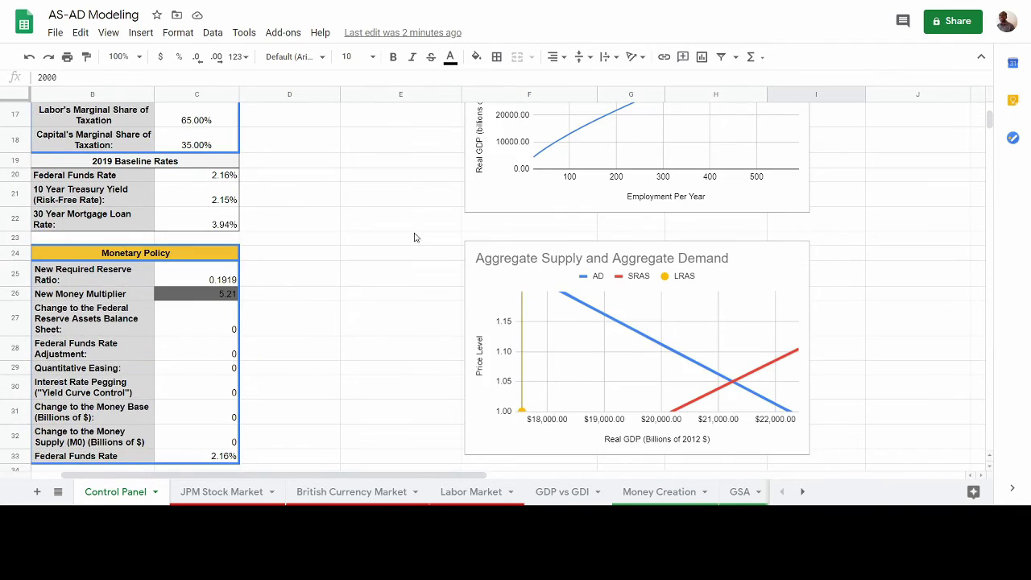
{"action": "scroll", "coordinate": [416, 237], "scroll_direction": "down", "scroll_amount": 1}
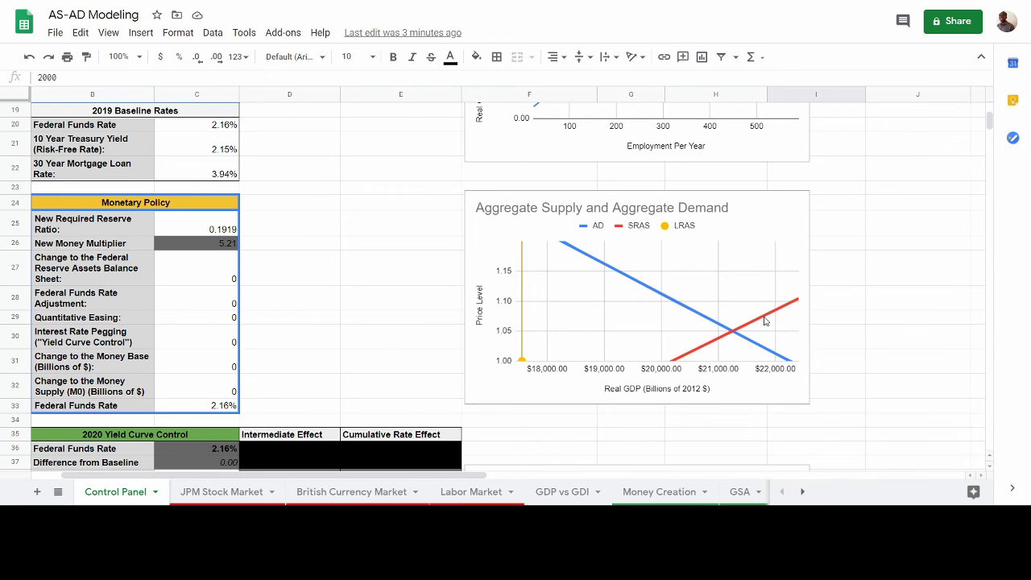
Step: Inspect the formula behind Hypothetical 2020 PCE in the New Economic Hypotheticals table
{"action": "scroll", "coordinate": [493, 307], "scroll_direction": "up", "scroll_amount": 3}
{"action": "scroll", "coordinate": [493, 307], "scroll_direction": "up", "scroll_amount": 3}
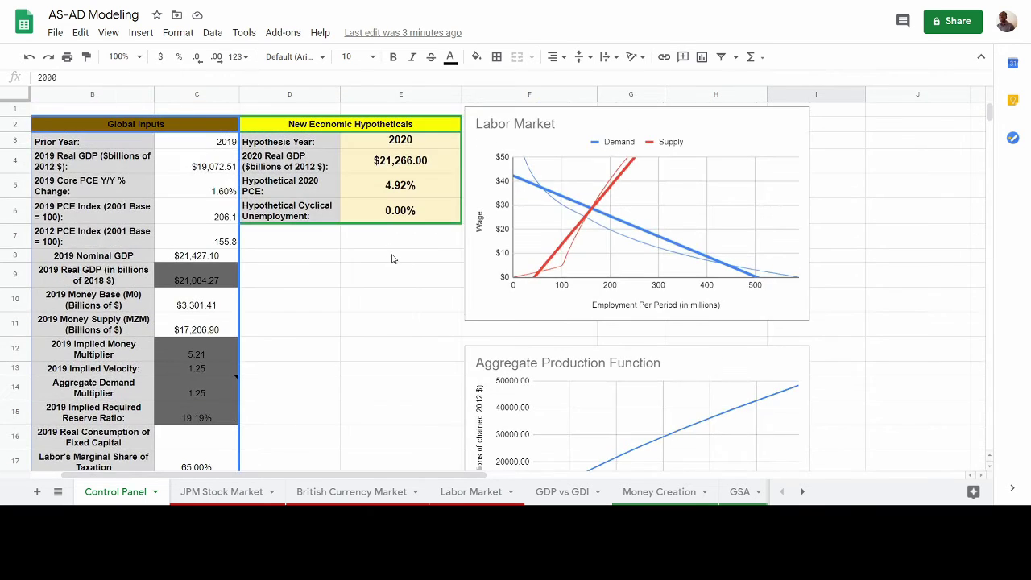
{"action": "left_click", "coordinate": [387, 195]}
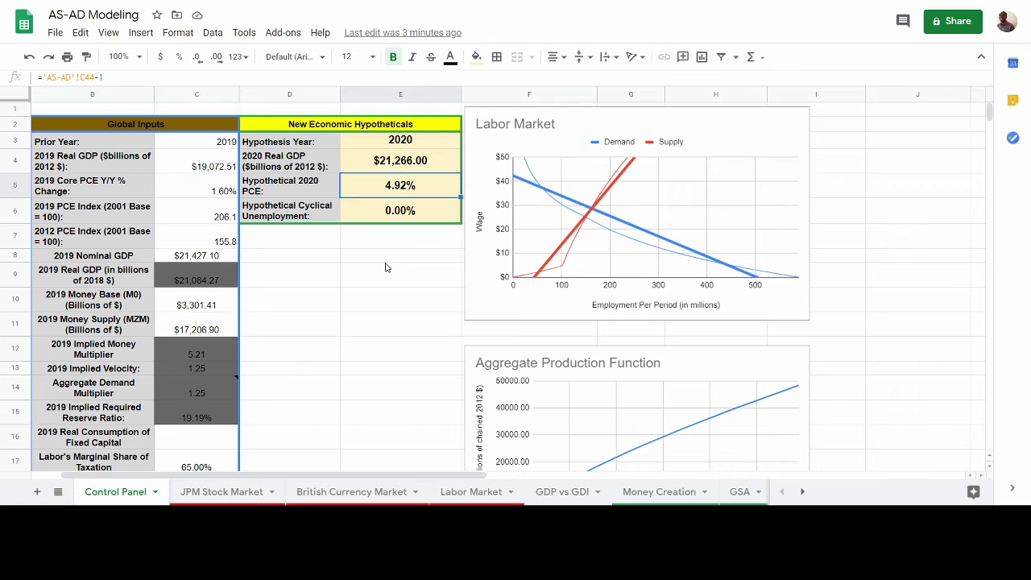
Step: Locate the Labor Inputs table and inspect the formula behind Demand for Labor in the Short Run
{"action": "scroll", "coordinate": [385, 267], "scroll_direction": "down", "scroll_amount": 6}
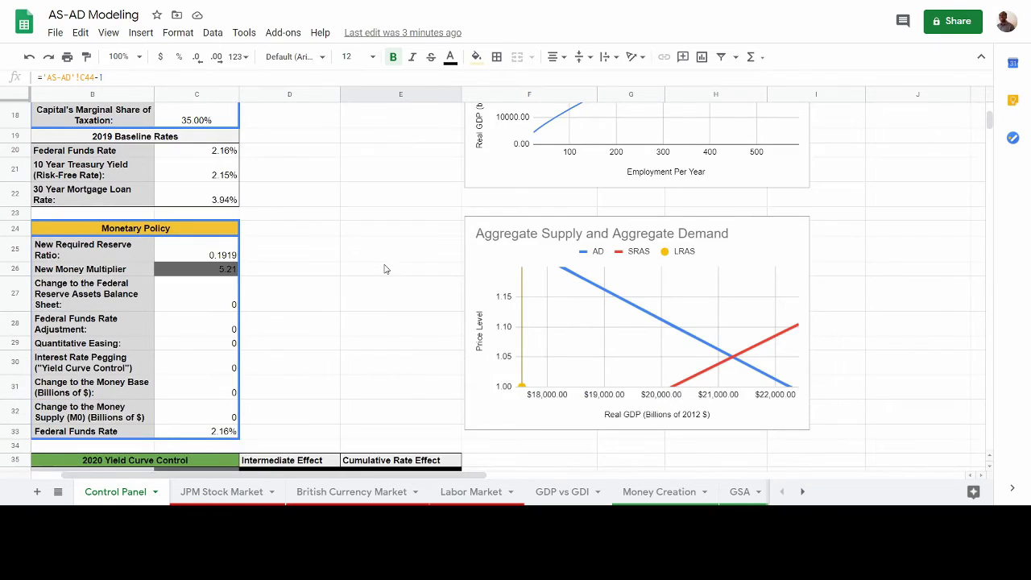
{"action": "scroll", "coordinate": [385, 269], "scroll_direction": "down", "scroll_amount": 4}
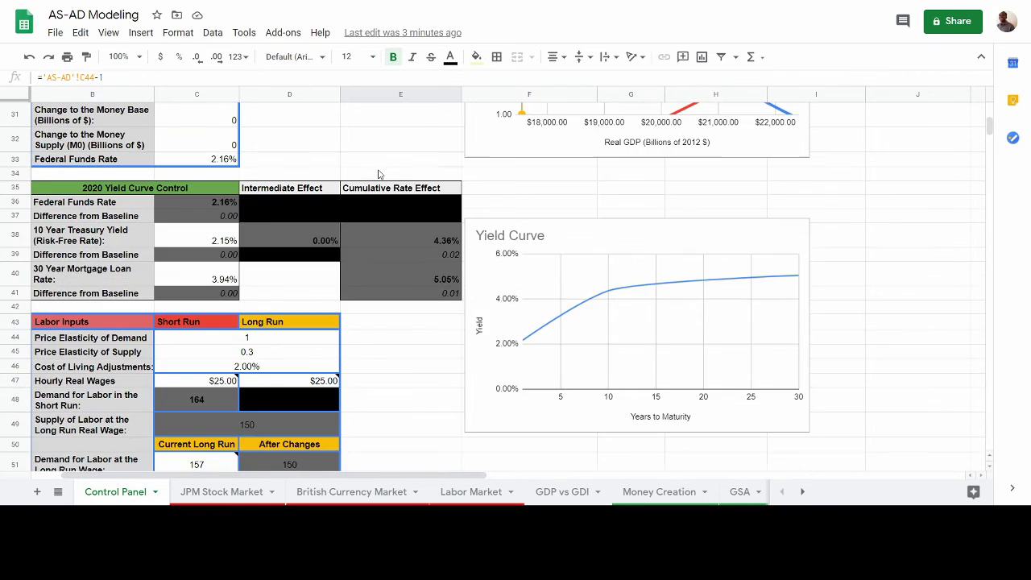
{"action": "scroll", "coordinate": [379, 174], "scroll_direction": "up", "scroll_amount": 2}
{"action": "scroll", "coordinate": [379, 174], "scroll_direction": "down", "scroll_amount": 2}
{"action": "scroll", "coordinate": [379, 174], "scroll_direction": "up", "scroll_amount": 2}
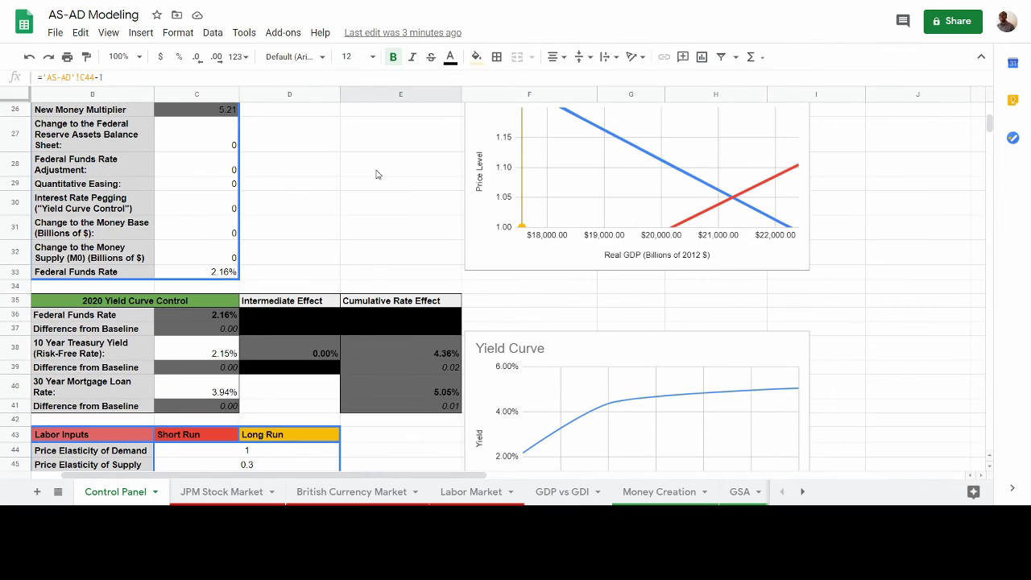
{"action": "scroll", "coordinate": [375, 174], "scroll_direction": "up", "scroll_amount": 4}
{"action": "scroll", "coordinate": [373, 174], "scroll_direction": "up", "scroll_amount": 3}
{"action": "scroll", "coordinate": [373, 174], "scroll_direction": "down", "scroll_amount": 8}
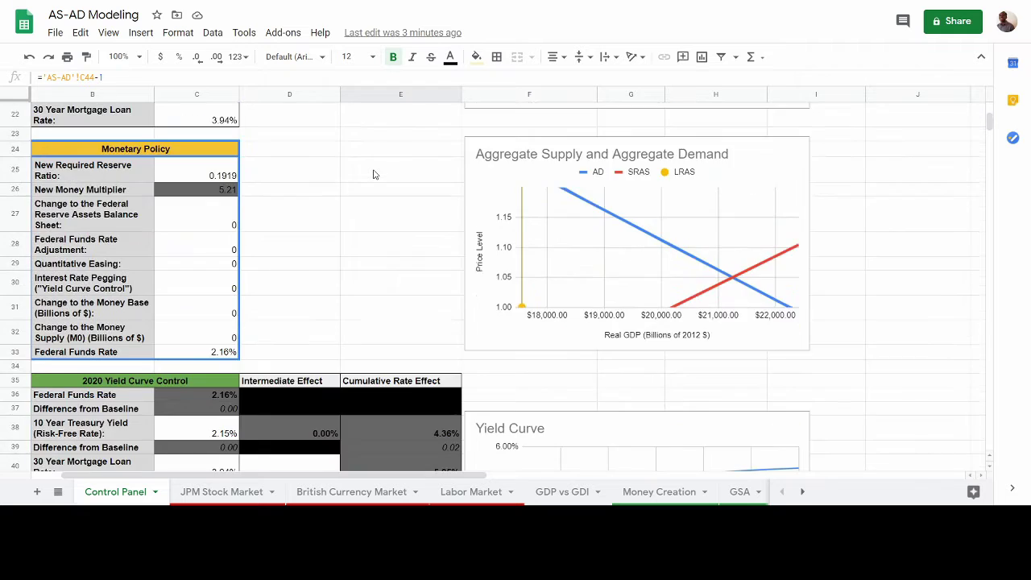
{"action": "scroll", "coordinate": [373, 174], "scroll_direction": "down", "scroll_amount": 2}
{"action": "scroll", "coordinate": [359, 185], "scroll_direction": "down", "scroll_amount": 1}
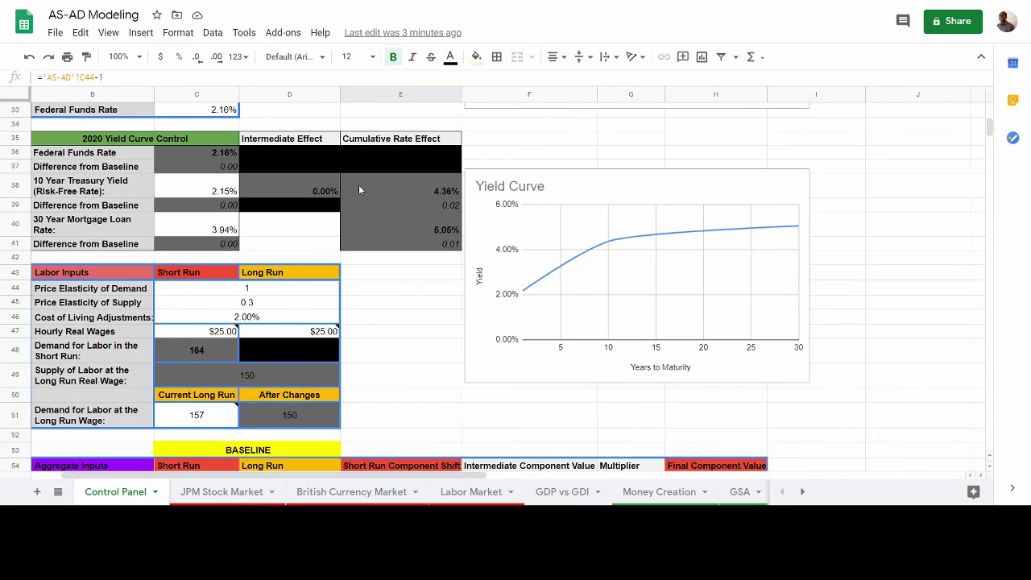
{"action": "left_click", "coordinate": [172, 355]}
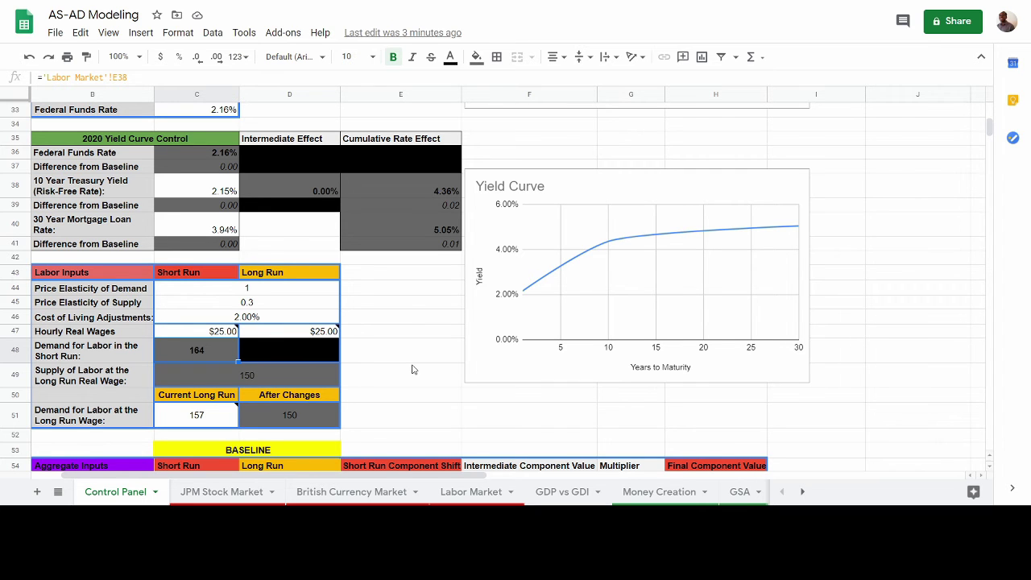
Step: Review Hypothetical 2020 PCE again alongside the Labor Market chart and the other economic hypotheticals
{"action": "scroll", "coordinate": [412, 369], "scroll_direction": "up", "scroll_amount": 10}
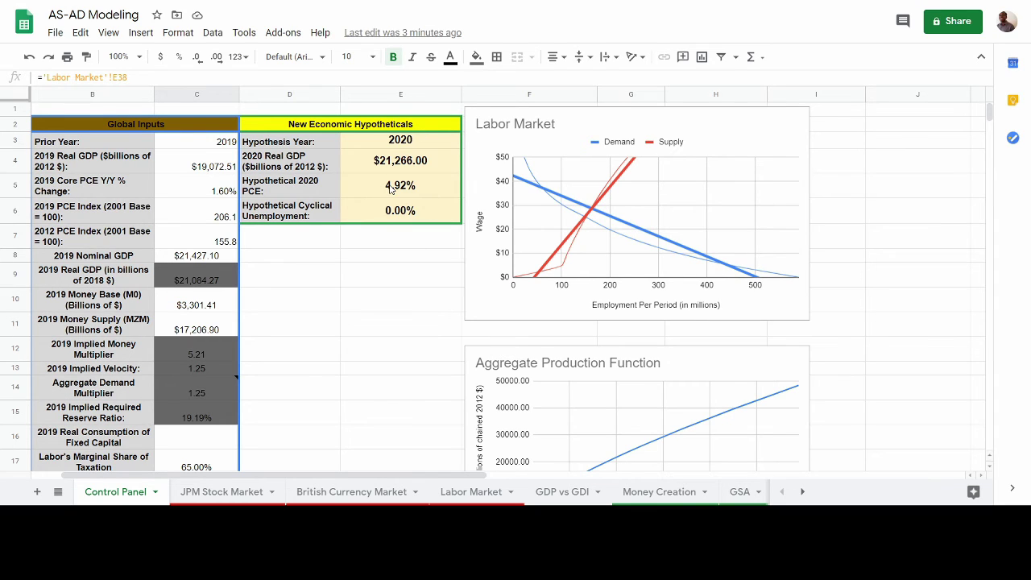
{"action": "left_click", "coordinate": [390, 187]}
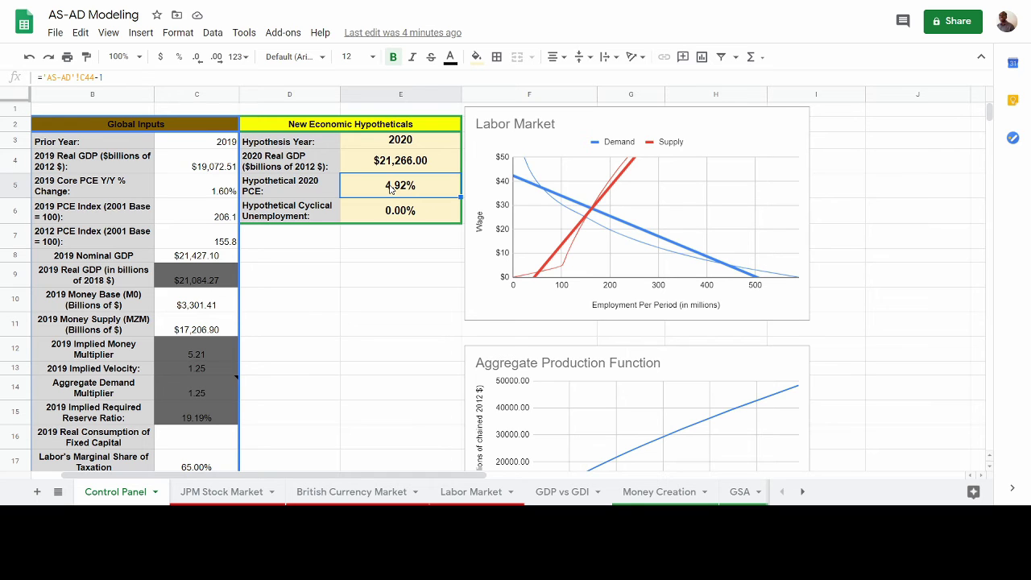
{"action": "scroll", "coordinate": [389, 189], "scroll_direction": "down", "scroll_amount": 1}
{"action": "scroll", "coordinate": [388, 194], "scroll_direction": "up", "scroll_amount": 1}
{"action": "scroll", "coordinate": [388, 194], "scroll_direction": "down", "scroll_amount": 2}
{"action": "scroll", "coordinate": [390, 193], "scroll_direction": "up", "scroll_amount": 2}
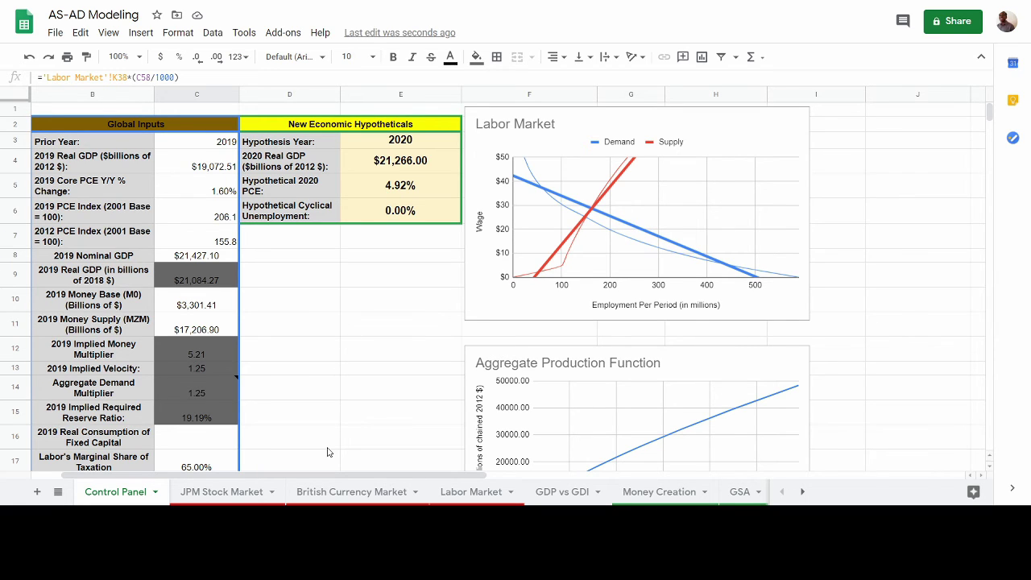
Step: On the Labor Market sheet, replace the Real Wage formula with a fixed wage of $25
{"action": "left_click", "coordinate": [464, 495]}
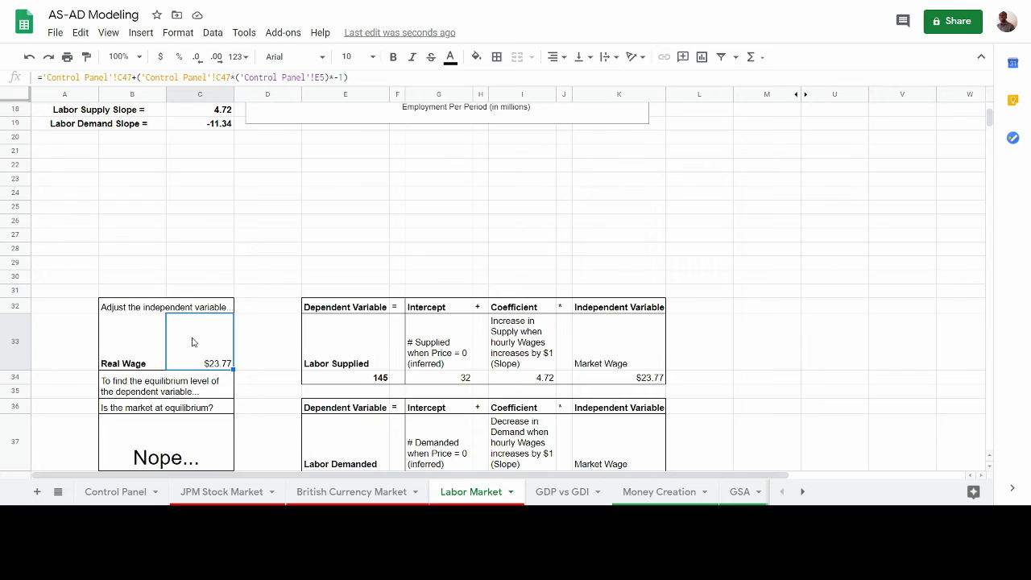
{"action": "type", "text": "25"}
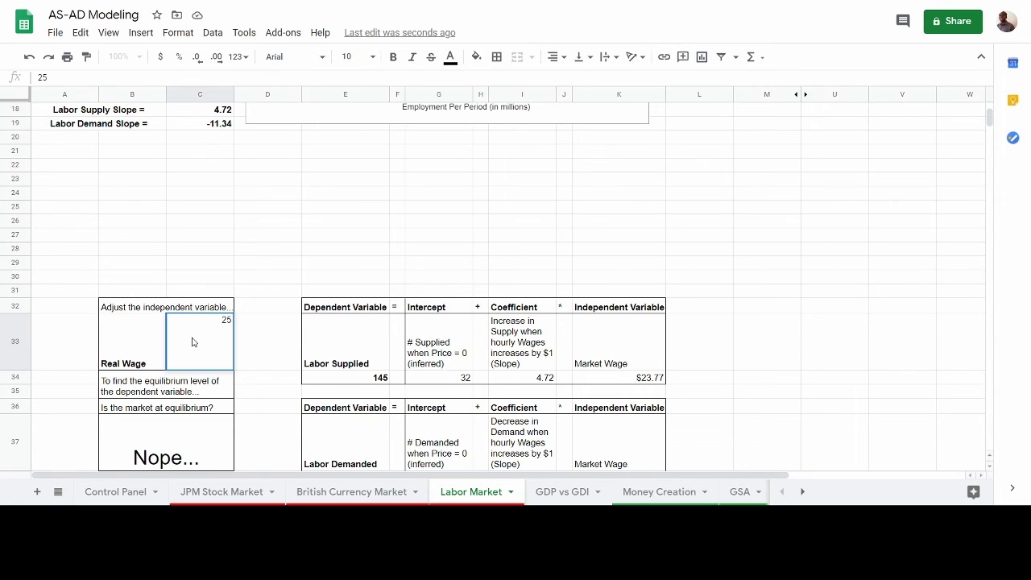
{"action": "key", "text": "Return"}
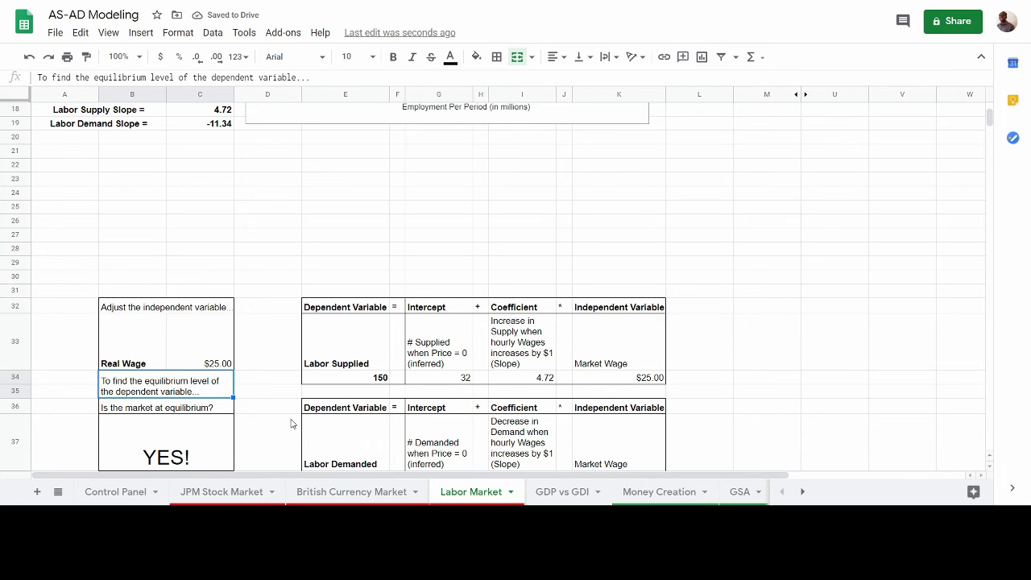
Step: Open the AS-AD sheet and compare the Aggregate Supply and Aggregate Demand chart with the price level equilibrium calculator below it
{"action": "left_click", "coordinate": [803, 491]}
{"action": "left_click", "coordinate": [803, 492]}
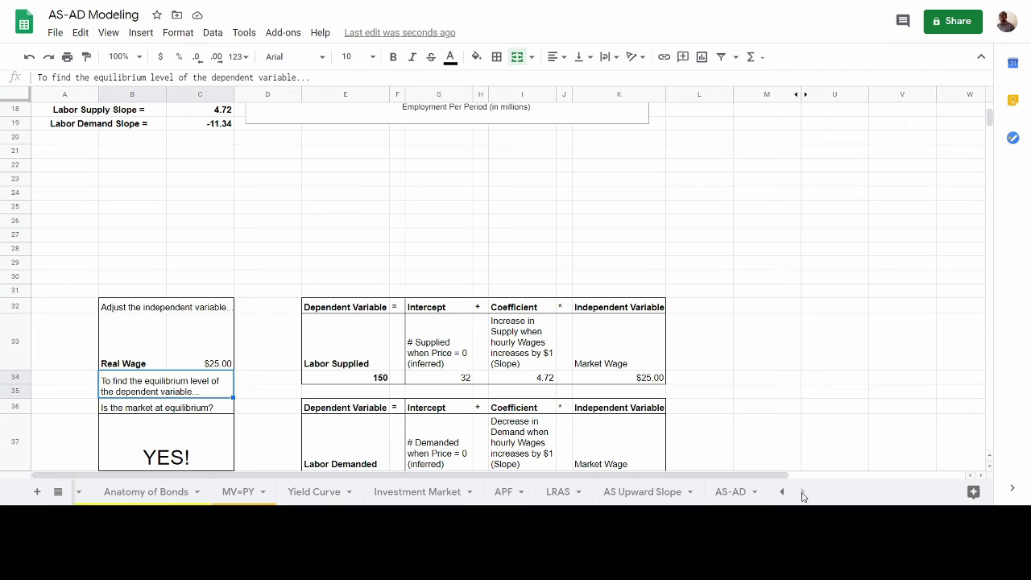
{"action": "left_click", "coordinate": [718, 496]}
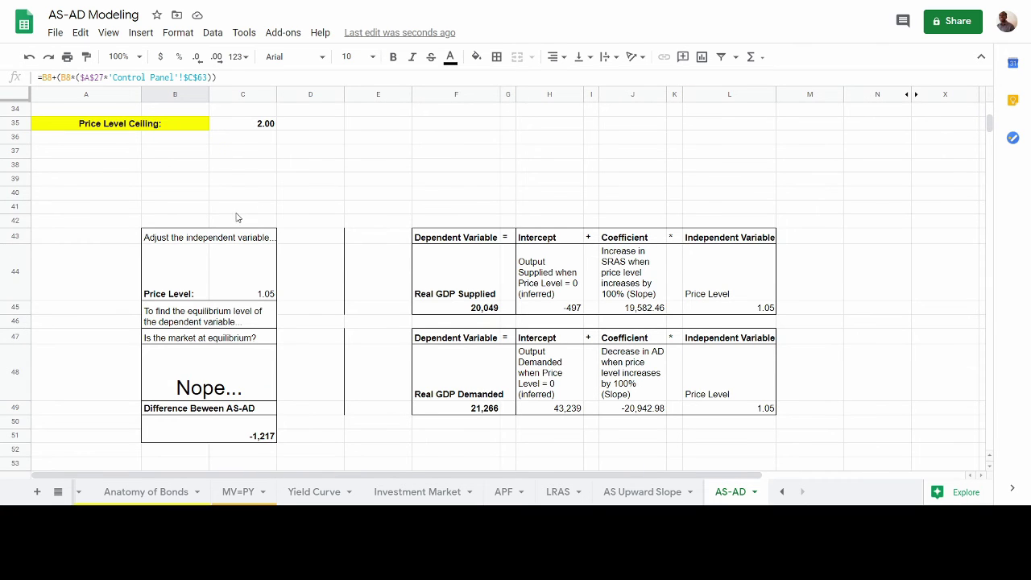
{"action": "scroll", "coordinate": [238, 217], "scroll_direction": "up", "scroll_amount": 10}
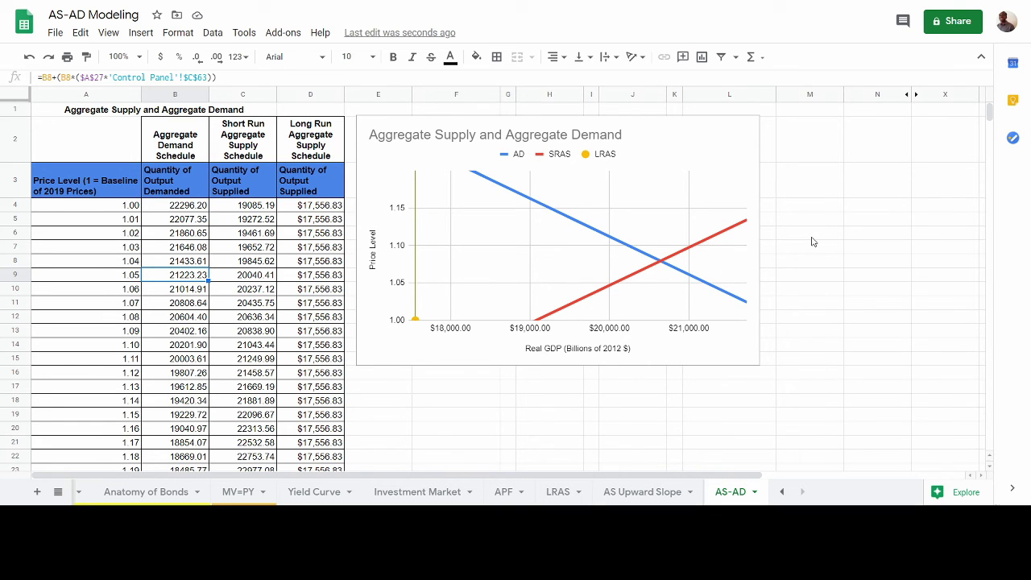
{"action": "scroll", "coordinate": [806, 243], "scroll_direction": "down", "scroll_amount": 6}
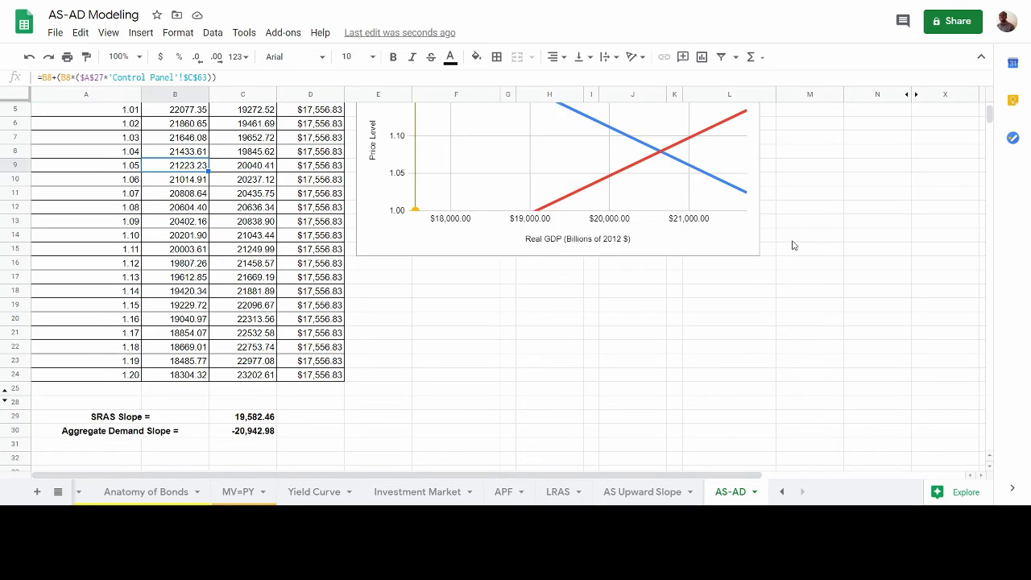
{"action": "scroll", "coordinate": [792, 245], "scroll_direction": "down", "scroll_amount": 5}
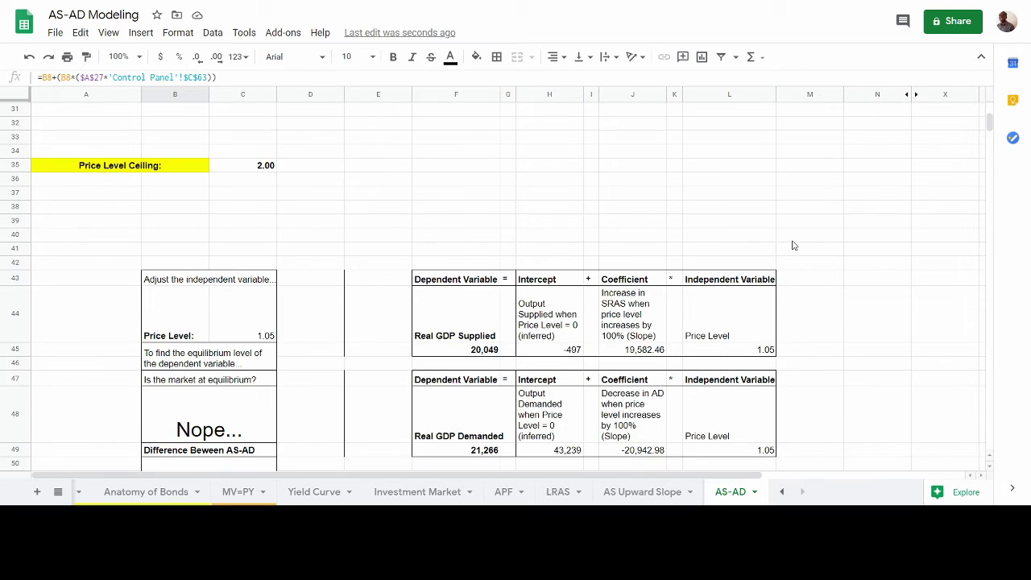
{"action": "scroll", "coordinate": [792, 245], "scroll_direction": "up", "scroll_amount": 1}
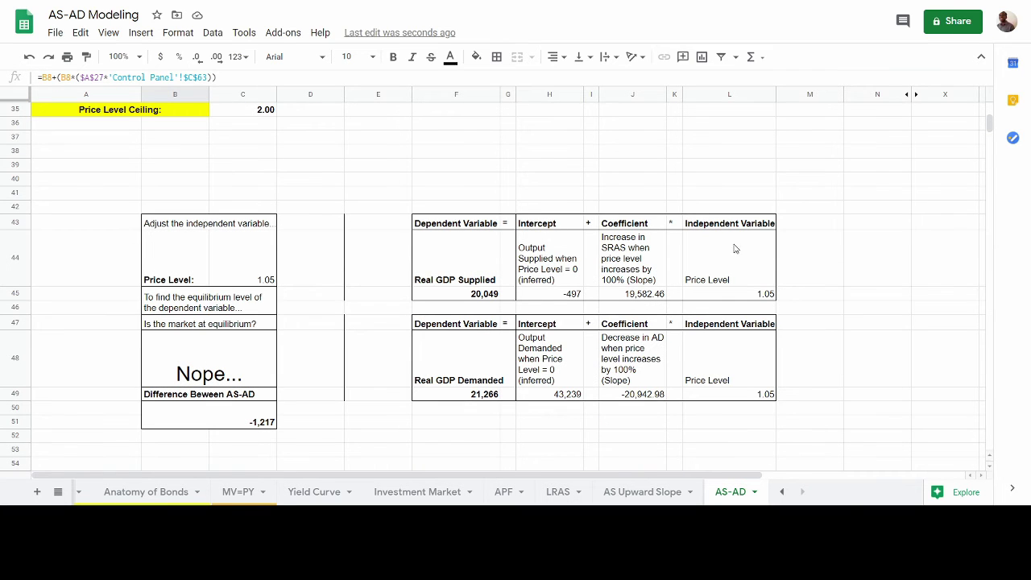
{"action": "scroll", "coordinate": [577, 269], "scroll_direction": "up", "scroll_amount": 10}
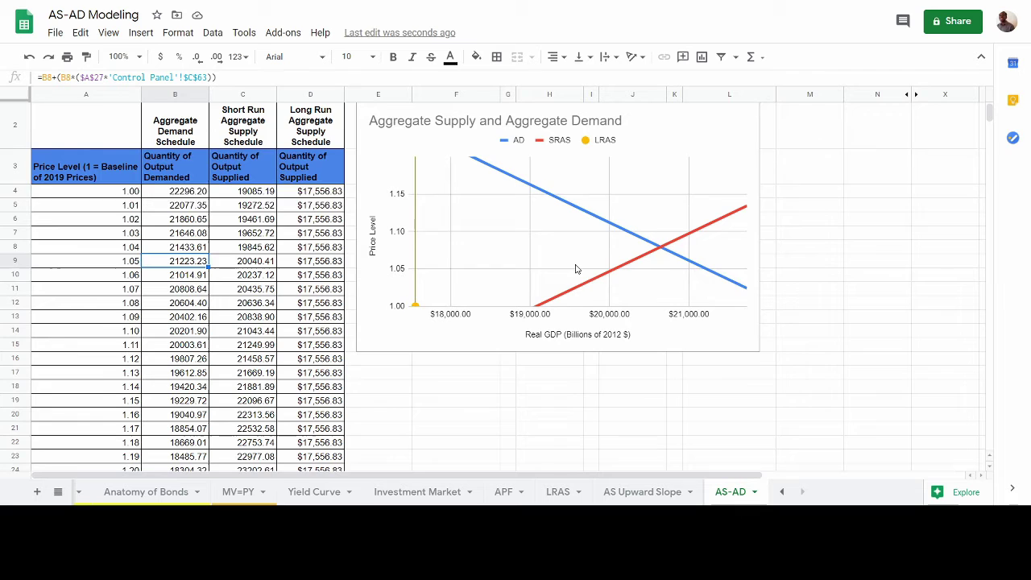
{"action": "scroll", "coordinate": [633, 274], "scroll_direction": "down", "scroll_amount": 10}
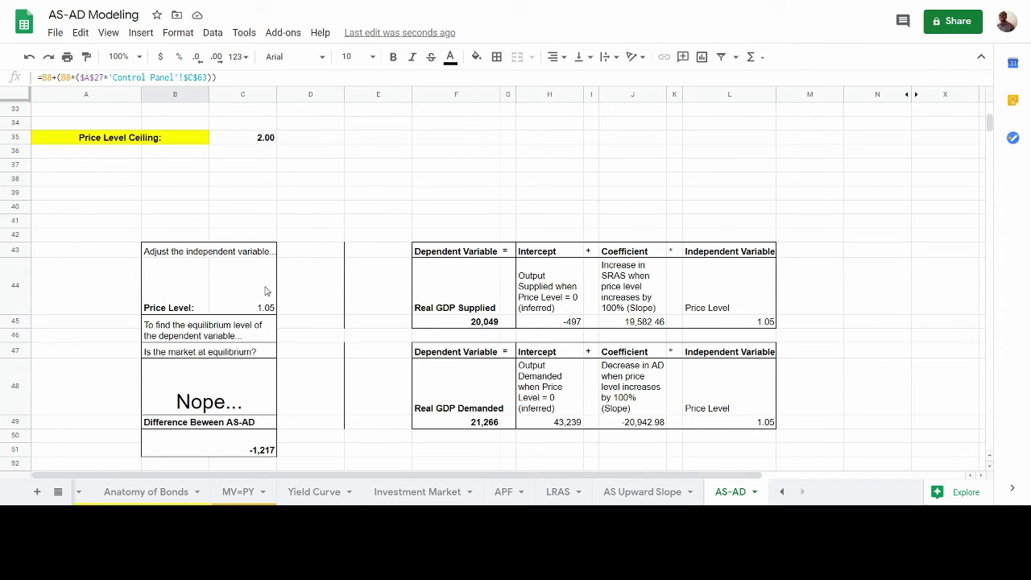
{"action": "scroll", "coordinate": [266, 291], "scroll_direction": "up", "scroll_amount": 2}
{"action": "scroll", "coordinate": [266, 290], "scroll_direction": "down", "scroll_amount": 2}
{"action": "scroll", "coordinate": [266, 286], "scroll_direction": "up", "scroll_amount": 10}
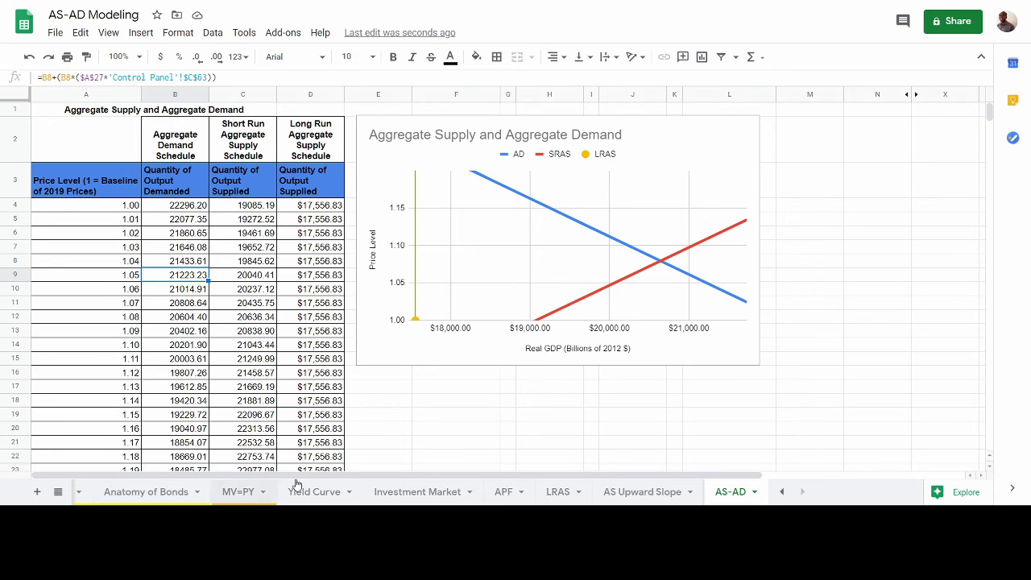
Step: Undo the Real Wage override and return to the Control Panel sheet
{"action": "left_click", "coordinate": [29, 60]}
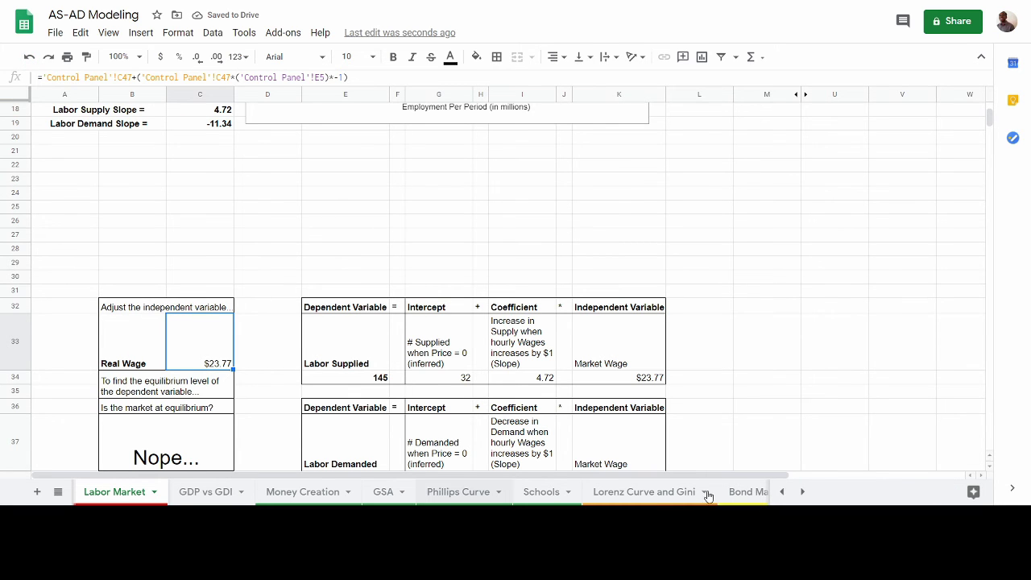
{"action": "left_click", "coordinate": [782, 491]}
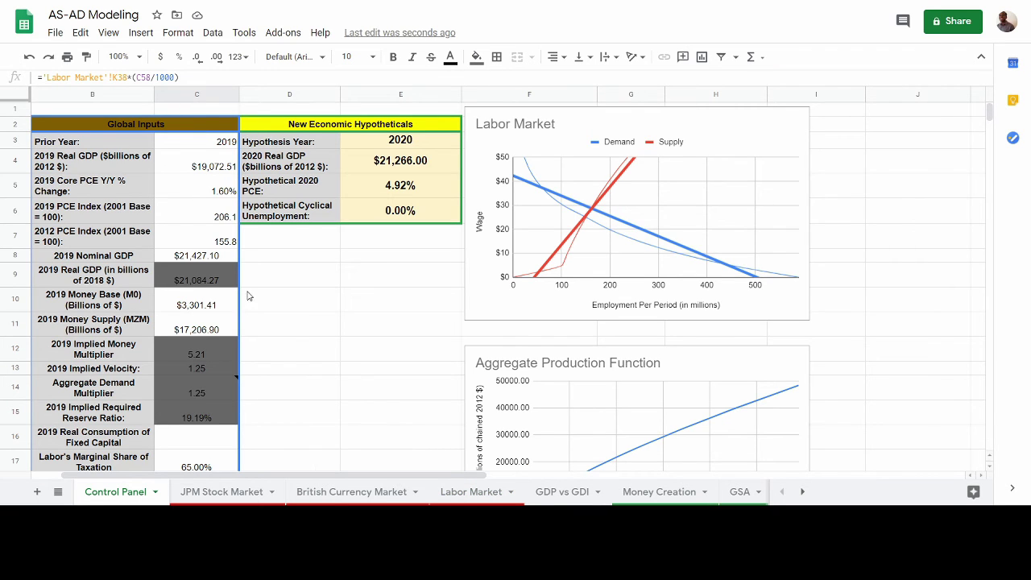
Step: Check the Crowding In Spending entry for Real Government Consumption Expenditures and review the labor inputs and AS-AD chart above it
{"action": "scroll", "coordinate": [273, 294], "scroll_direction": "down", "scroll_amount": 15}
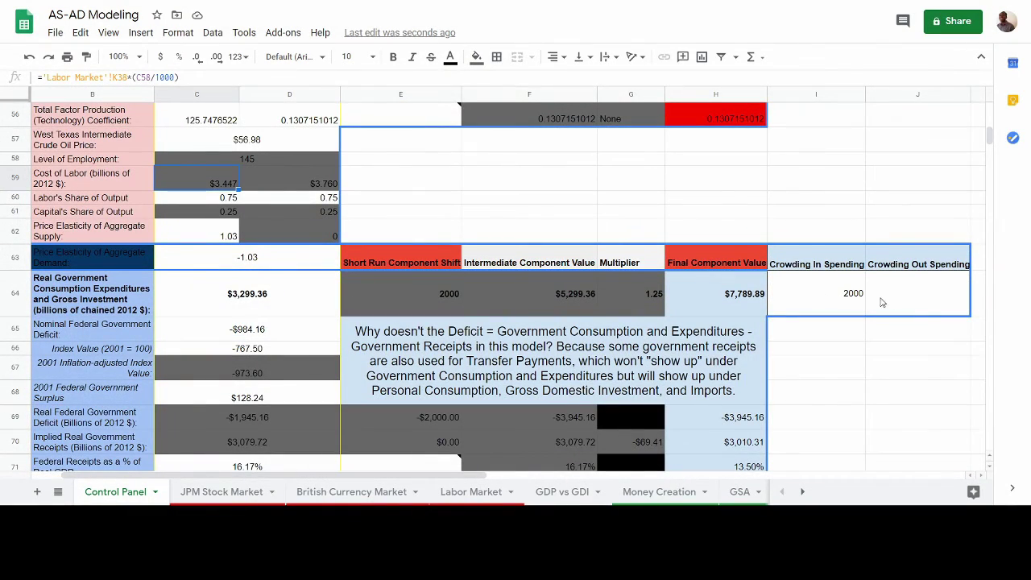
{"action": "left_click", "coordinate": [850, 310]}
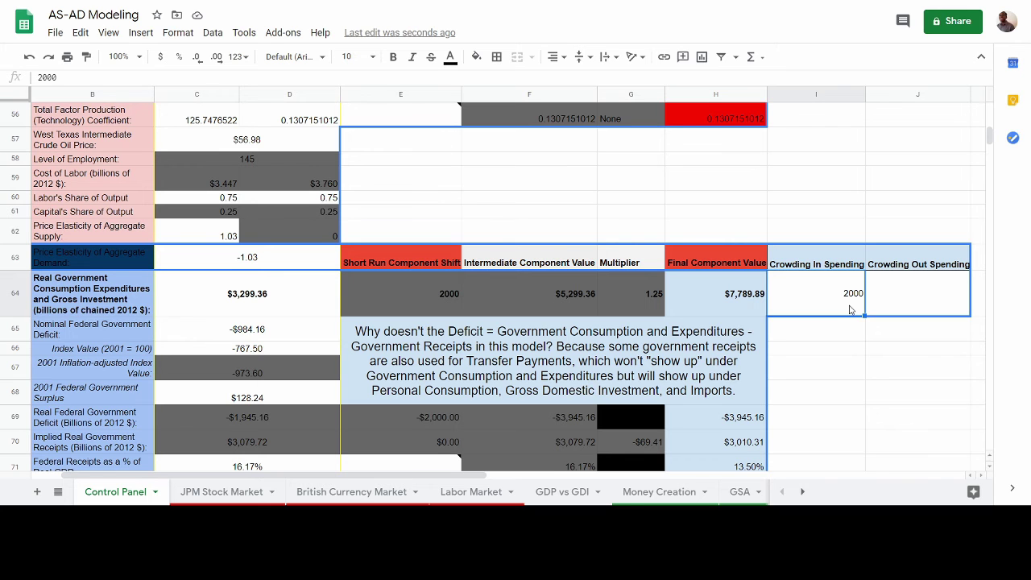
{"action": "scroll", "coordinate": [850, 311], "scroll_direction": "up", "scroll_amount": 9}
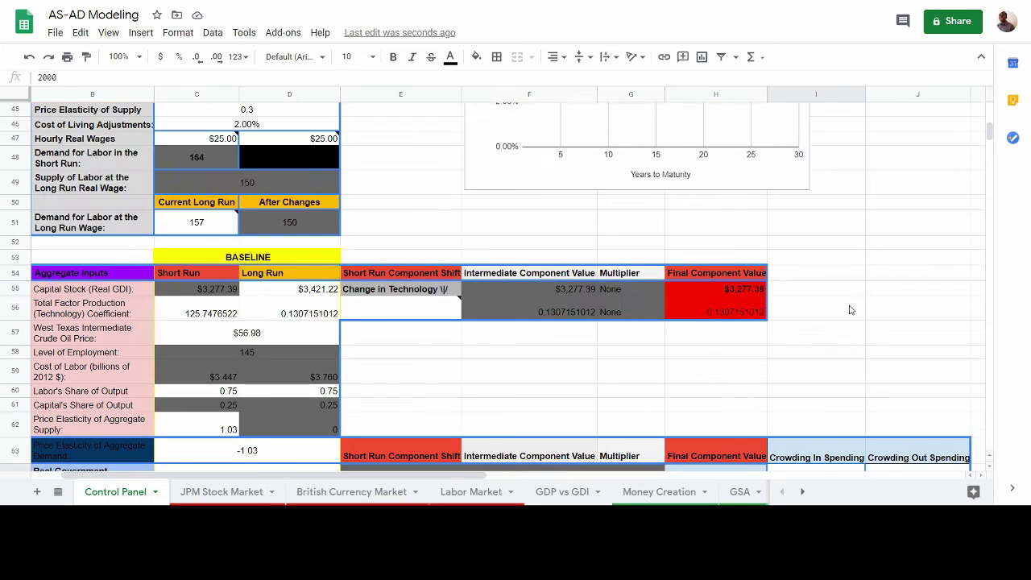
{"action": "scroll", "coordinate": [413, 253], "scroll_direction": "up", "scroll_amount": 3}
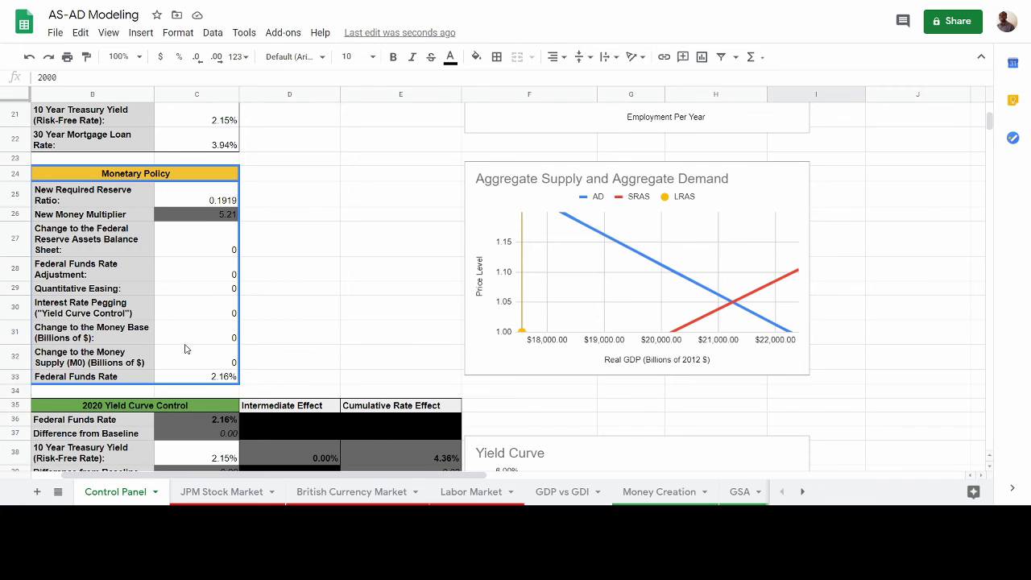
Step: Set the Federal Funds Rate in the Monetary Policy table to 4%
{"action": "scroll", "coordinate": [200, 341], "scroll_direction": "down", "scroll_amount": 3}
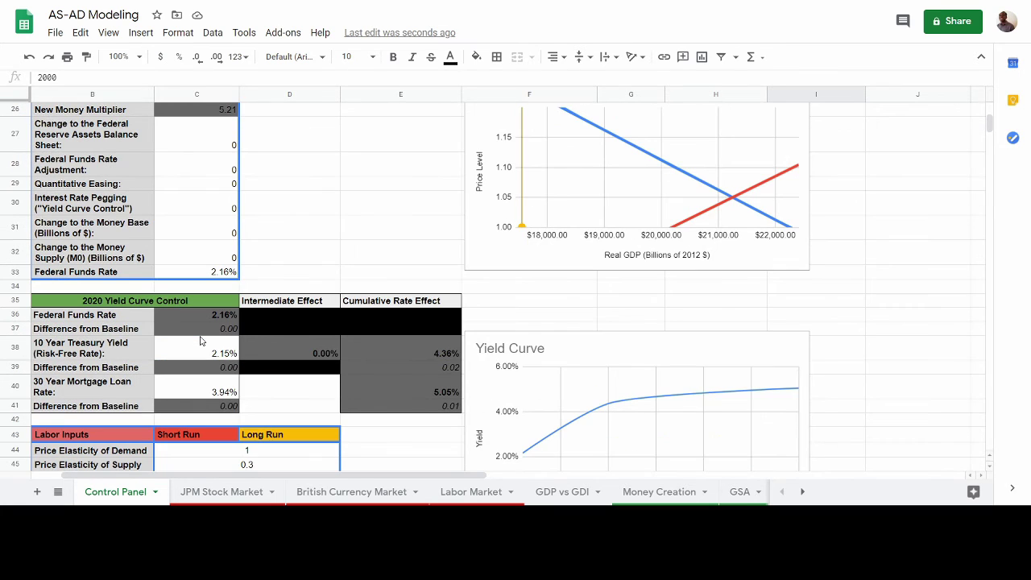
{"action": "scroll", "coordinate": [201, 341], "scroll_direction": "up", "scroll_amount": 1}
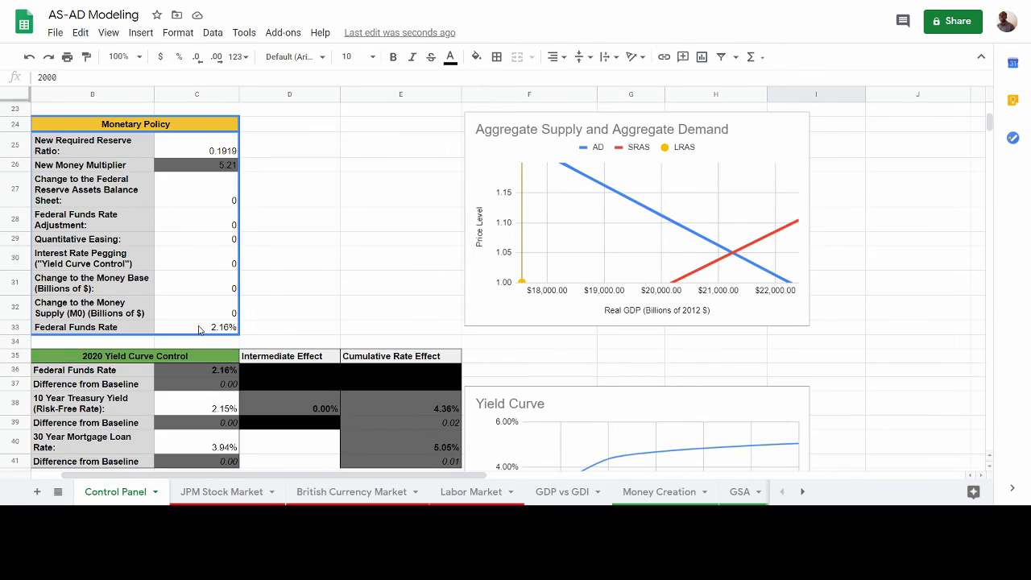
{"action": "left_click", "coordinate": [202, 327]}
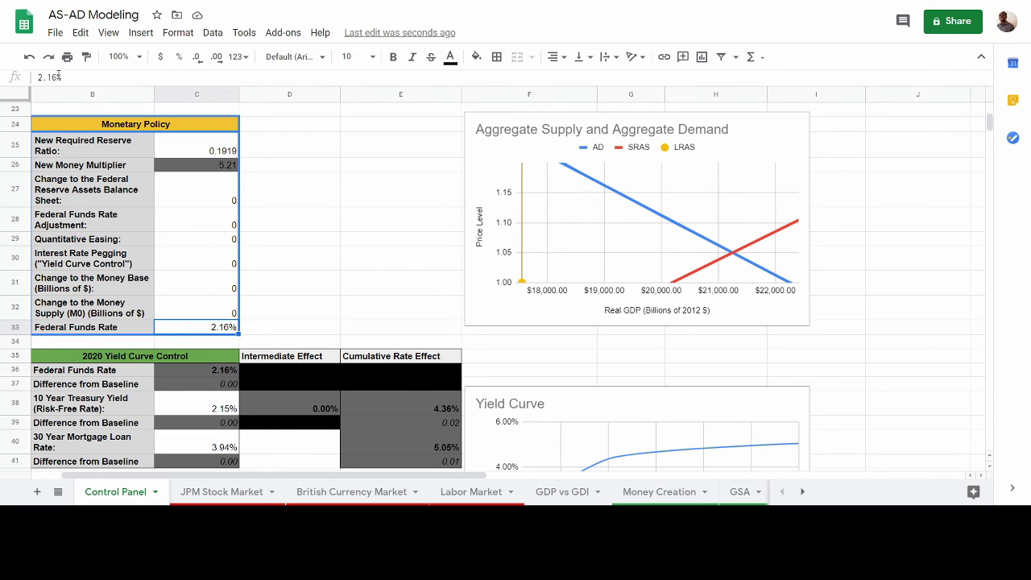
{"action": "left_click_drag", "start_coordinate": [58, 75], "coordinate": [27, 85]}
{"action": "type", "text": "4"}
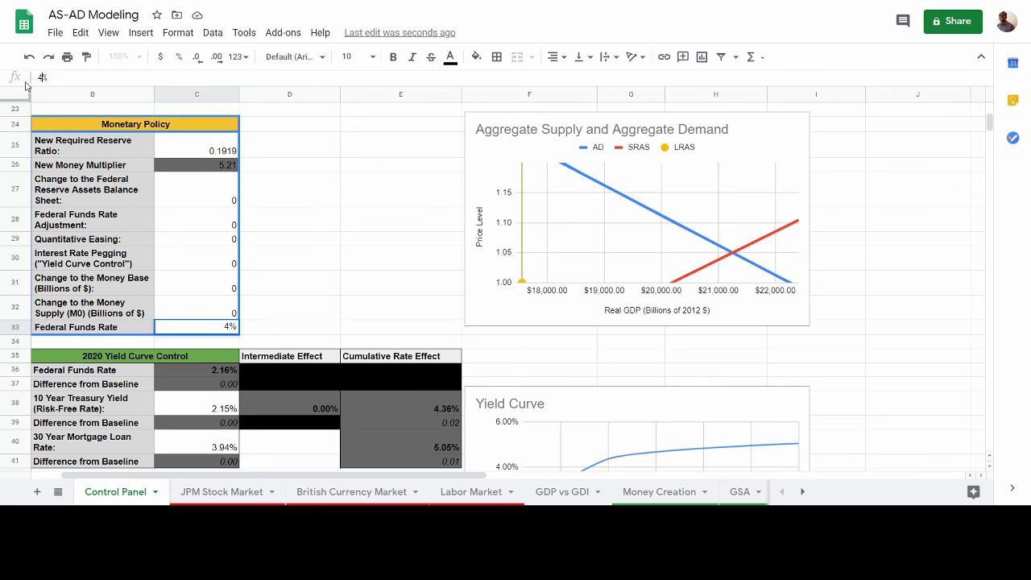
{"action": "key", "text": "Return"}
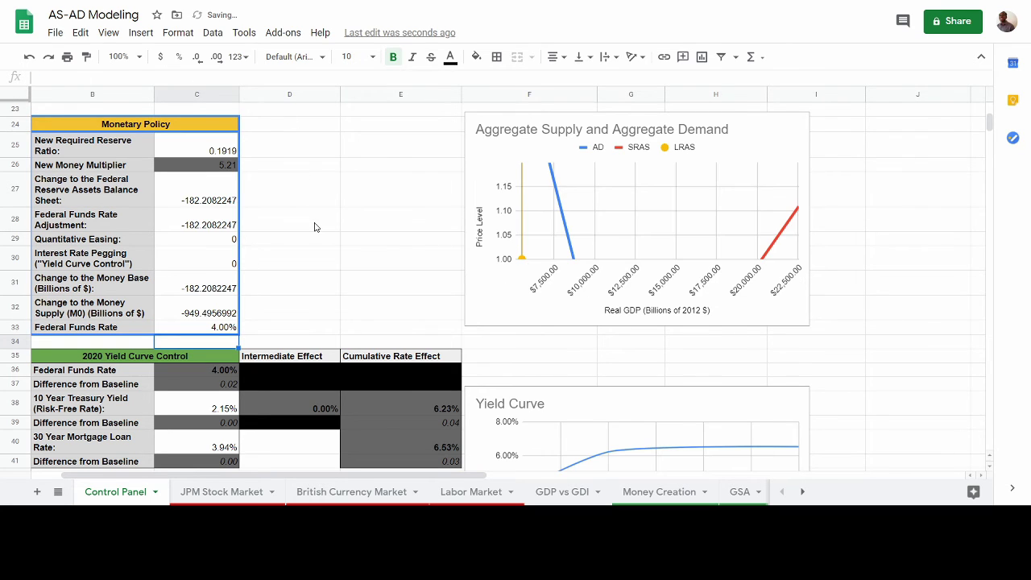
Step: Check the AS-AD chart and undo the last Federal Funds Rate change
{"action": "scroll", "coordinate": [315, 227], "scroll_direction": "up", "scroll_amount": 1}
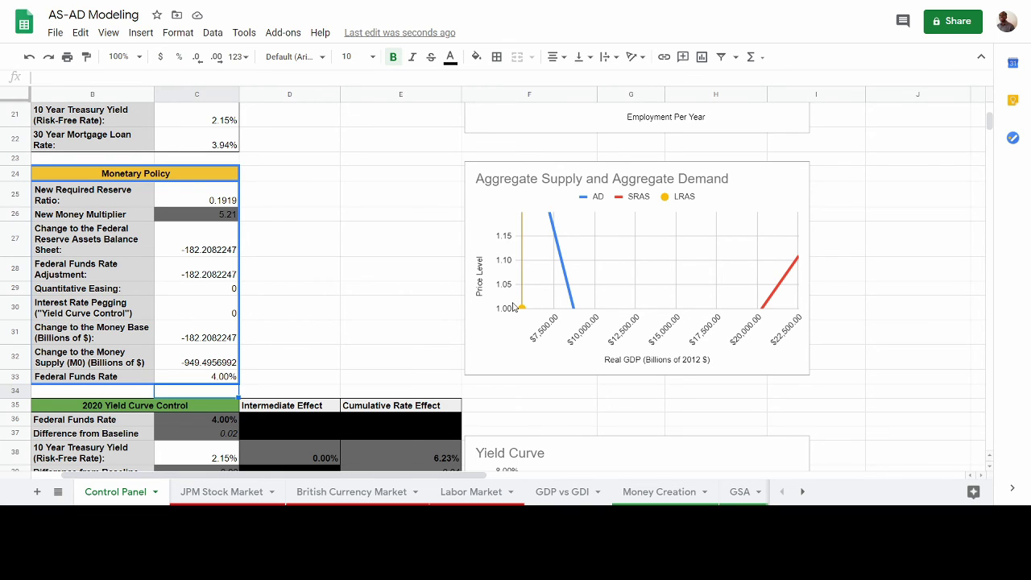
{"action": "left_click", "coordinate": [186, 377]}
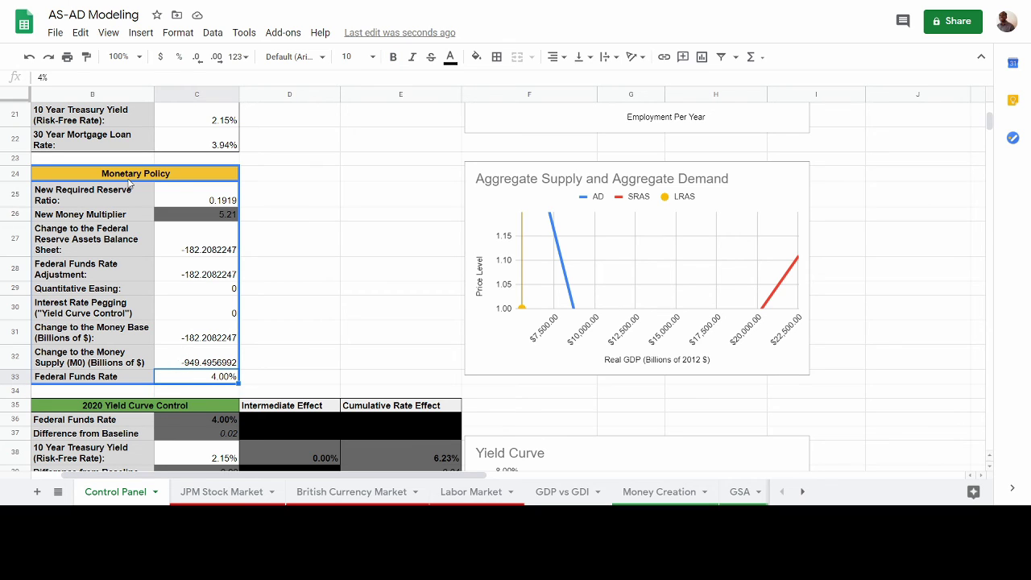
{"action": "left_click", "coordinate": [30, 57]}
Step: Set the Federal Funds Rate in the Monetary Policy table to 3%
{"action": "left_click", "coordinate": [61, 76]}
{"action": "left_click_drag", "start_coordinate": [56, 76], "coordinate": [35, 84]}
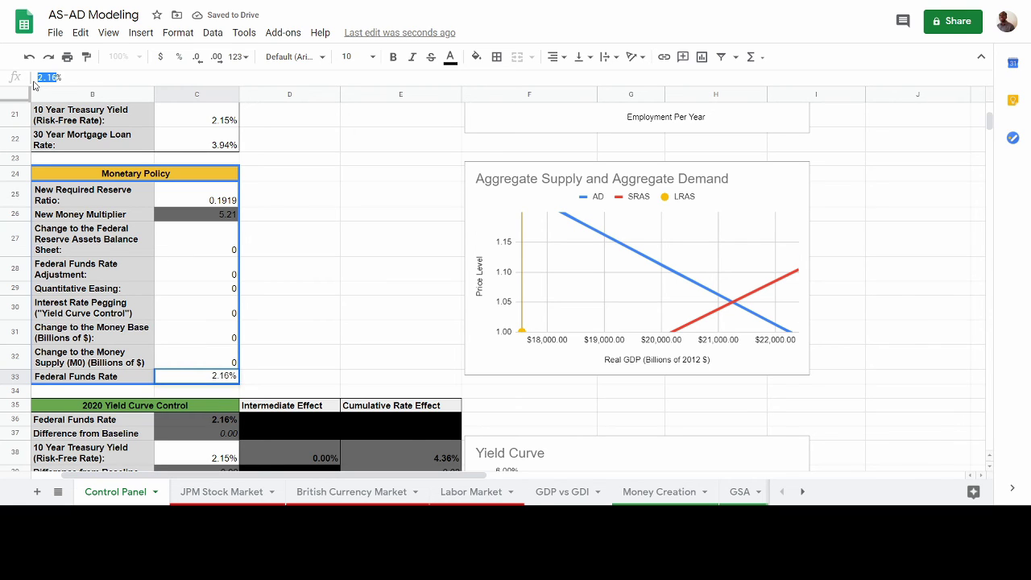
{"action": "type", "text": "3"}
{"action": "key", "text": "Return"}
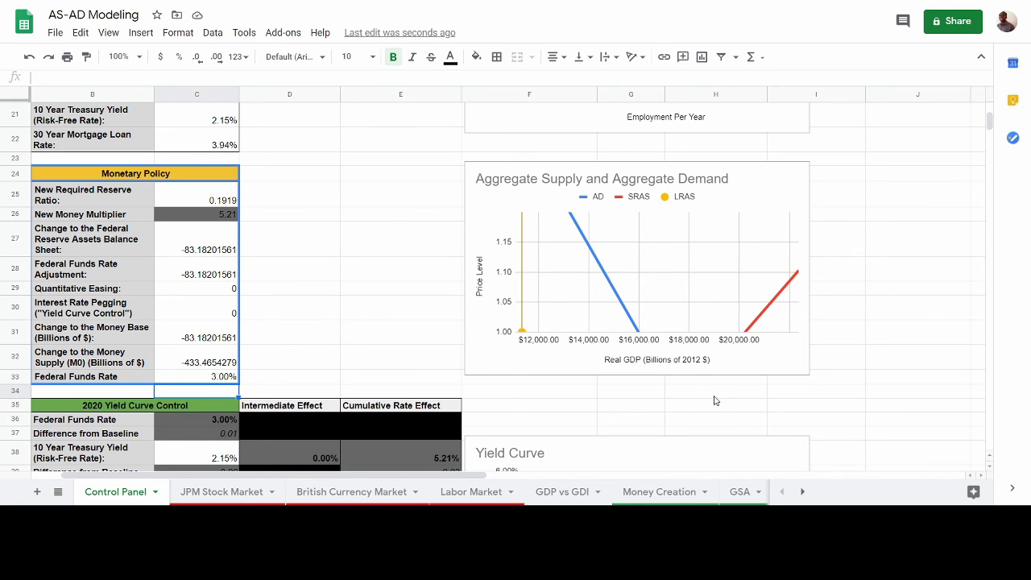
Step: On the Phillips Curve sheet, set the Price Level in the AS-AD Equilibrium Finder to 0.931
{"action": "left_click", "coordinate": [803, 491]}
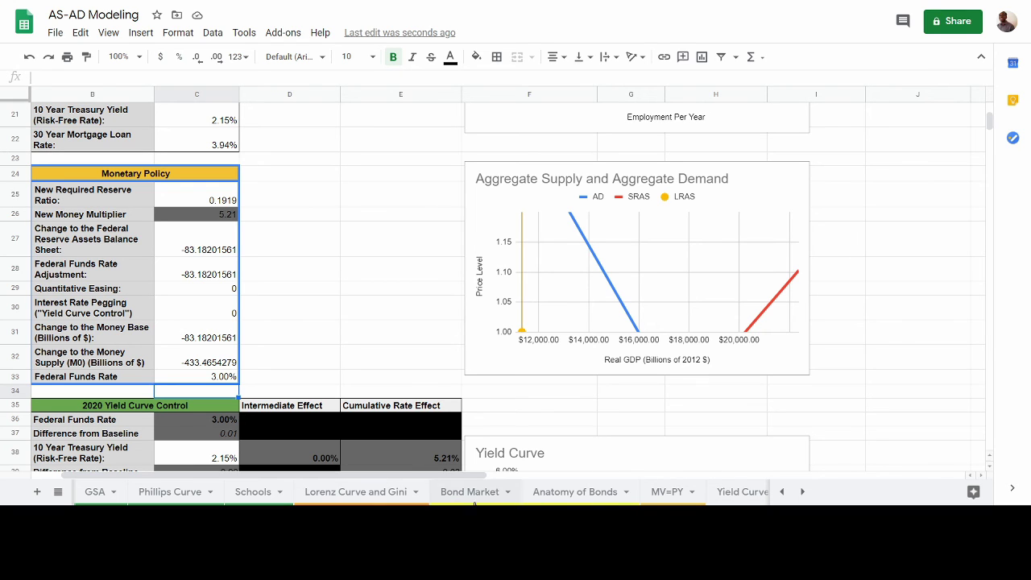
{"action": "left_click", "coordinate": [170, 499]}
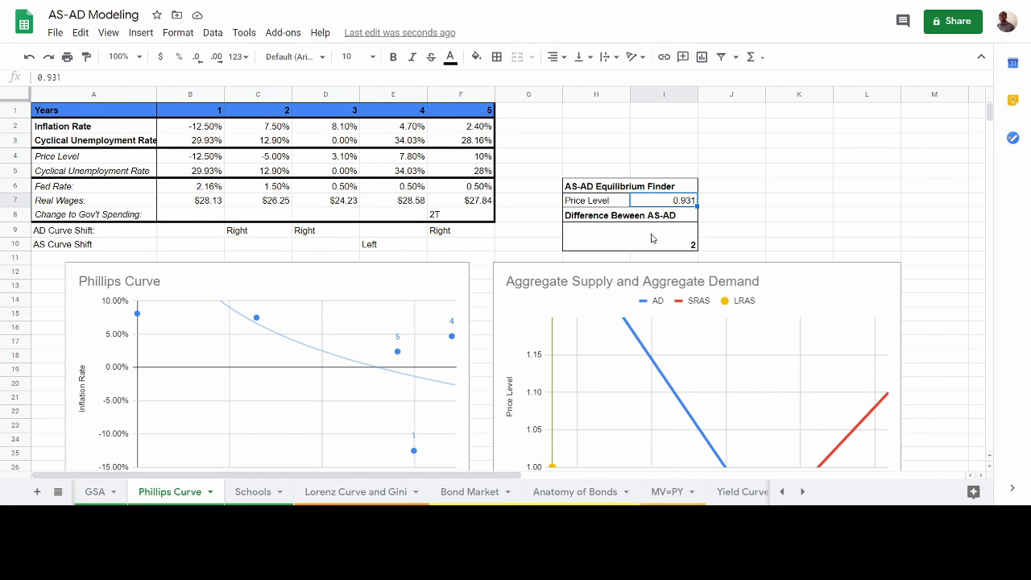
Step: Return to the Control Panel sheet and review the Monetary Policy table alongside the AS-AD and Aggregate Production Function charts
{"action": "left_click", "coordinate": [783, 492]}
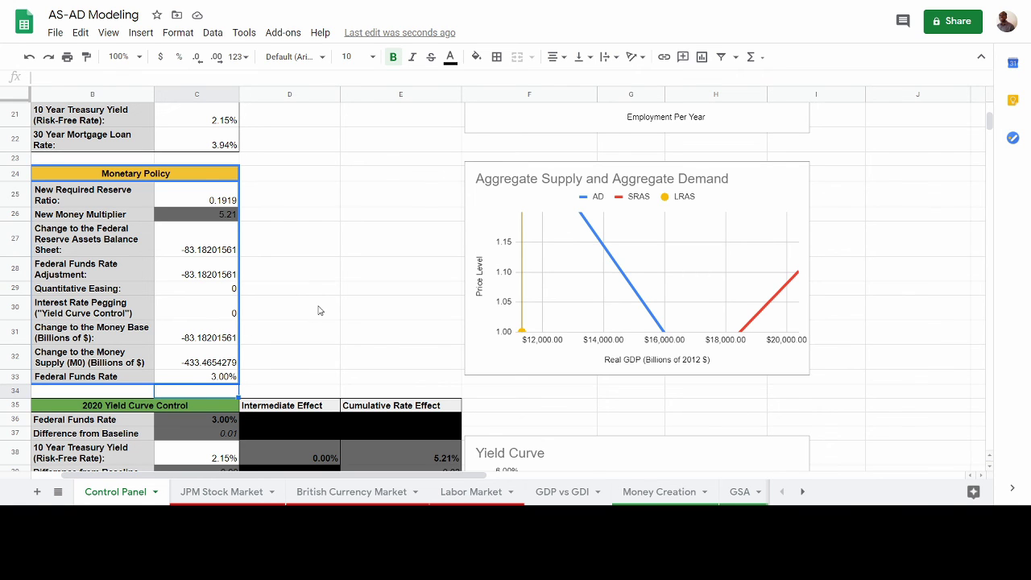
{"action": "scroll", "coordinate": [318, 311], "scroll_direction": "up", "scroll_amount": 6}
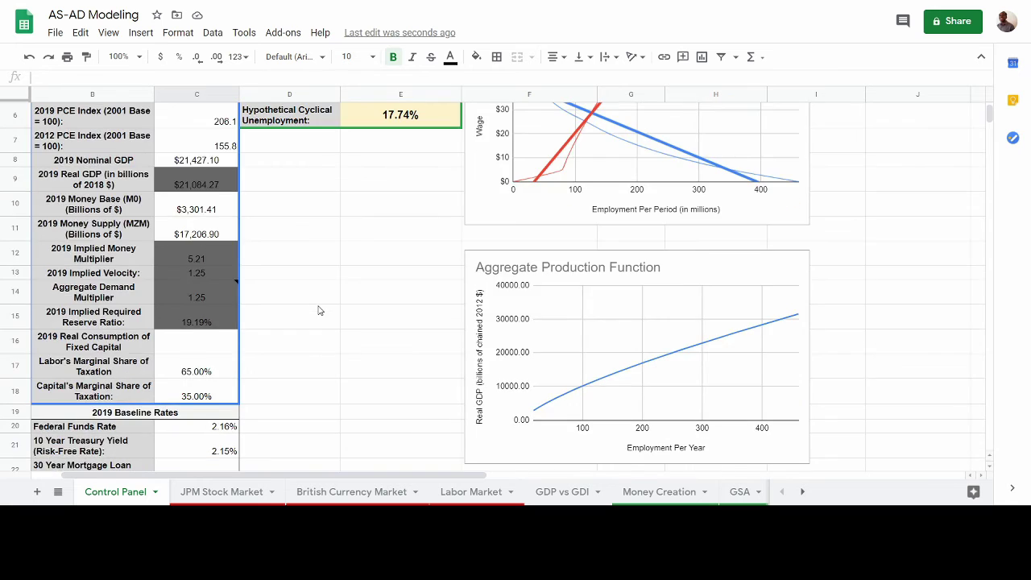
{"action": "scroll", "coordinate": [318, 311], "scroll_direction": "down", "scroll_amount": 7}
{"action": "scroll", "coordinate": [318, 310], "scroll_direction": "up", "scroll_amount": 1}
{"action": "scroll", "coordinate": [318, 310], "scroll_direction": "up", "scroll_amount": 1}
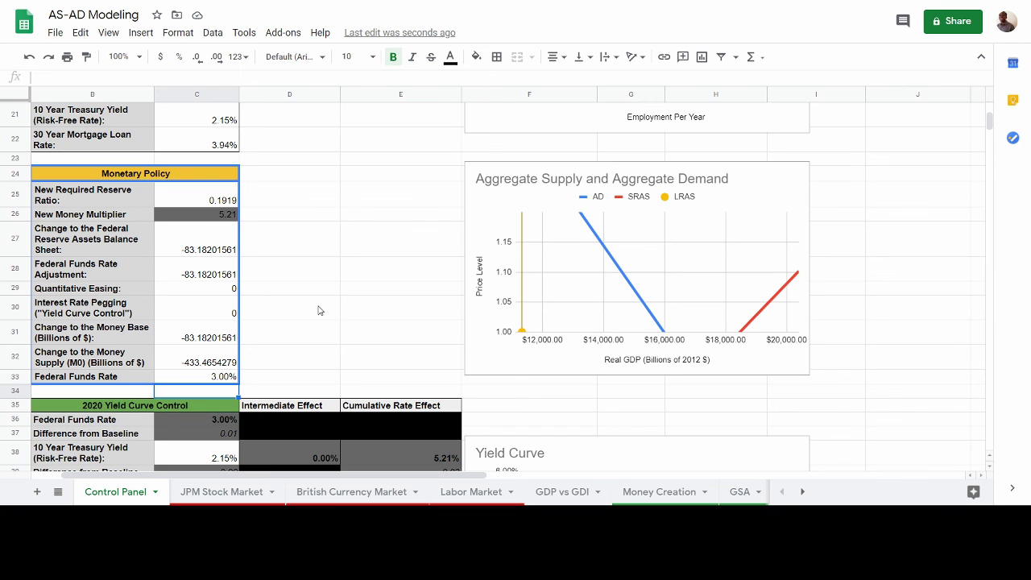
Step: Inspect the formulas behind Hypothetical 2020 PCE and 2020 Real GDP in the New Economic Hypotheticals table
{"action": "scroll", "coordinate": [293, 354], "scroll_direction": "up", "scroll_amount": 1}
{"action": "scroll", "coordinate": [293, 354], "scroll_direction": "up", "scroll_amount": 5}
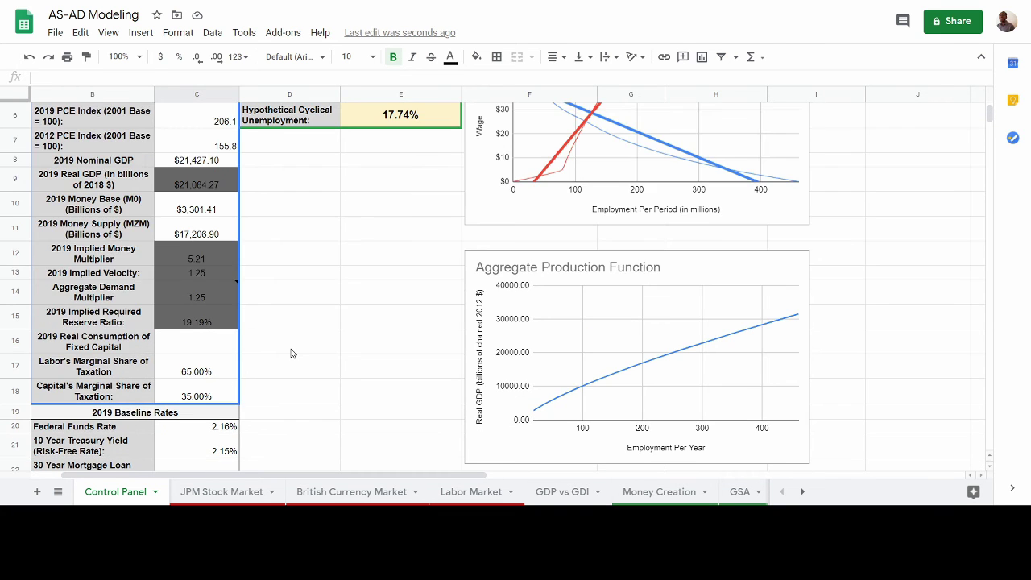
{"action": "scroll", "coordinate": [293, 354], "scroll_direction": "up", "scroll_amount": 2}
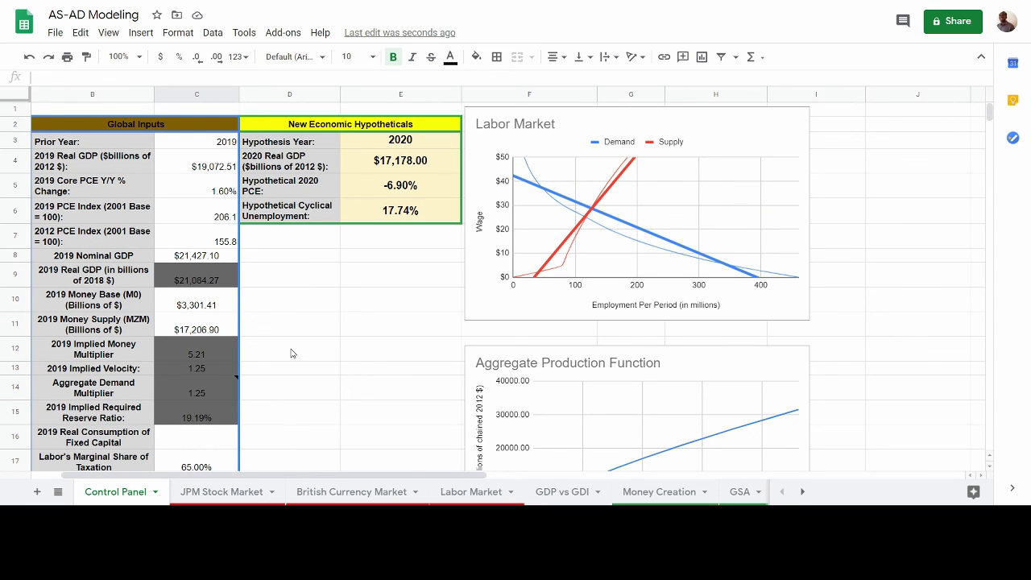
{"action": "left_click", "coordinate": [416, 186]}
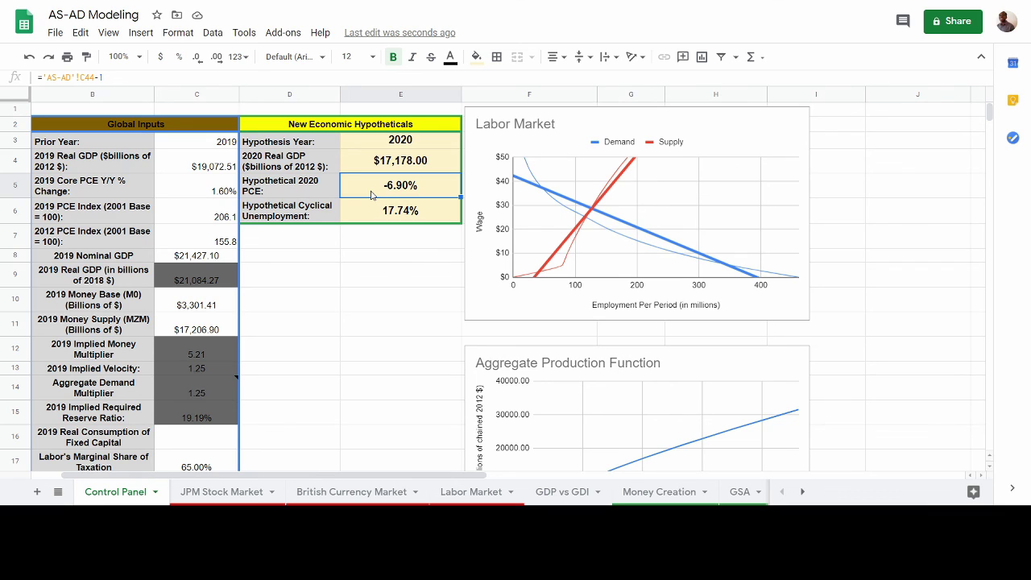
{"action": "left_click", "coordinate": [376, 159]}
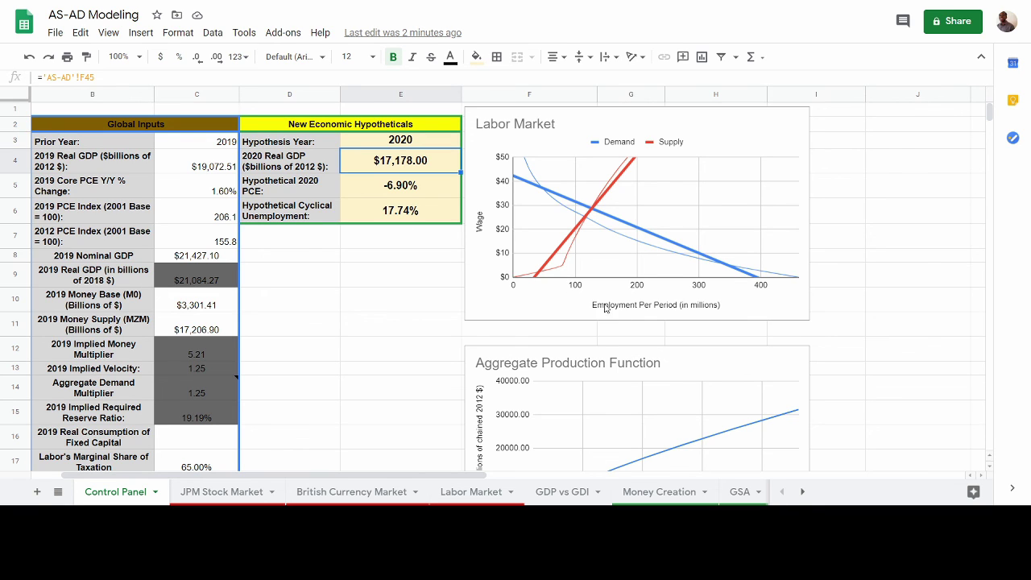
Step: Open the AS-AD sheet and examine the AD and SRAS curves with their output schedules, then bring the first sheets back within reach
{"action": "left_click", "coordinate": [804, 491]}
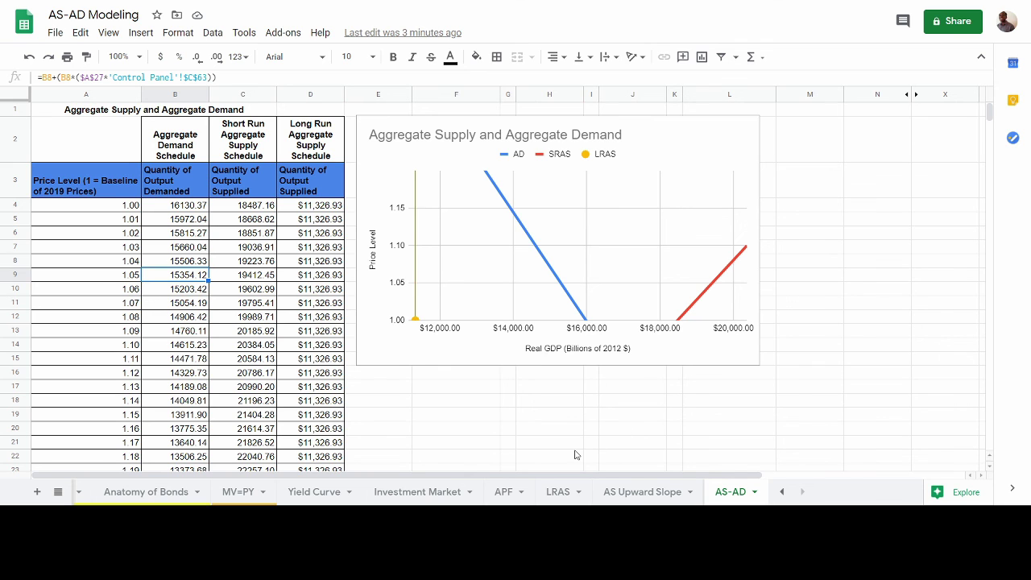
{"action": "left_click", "coordinate": [782, 492]}
{"action": "left_click", "coordinate": [782, 492]}
{"action": "left_click", "coordinate": [783, 493]}
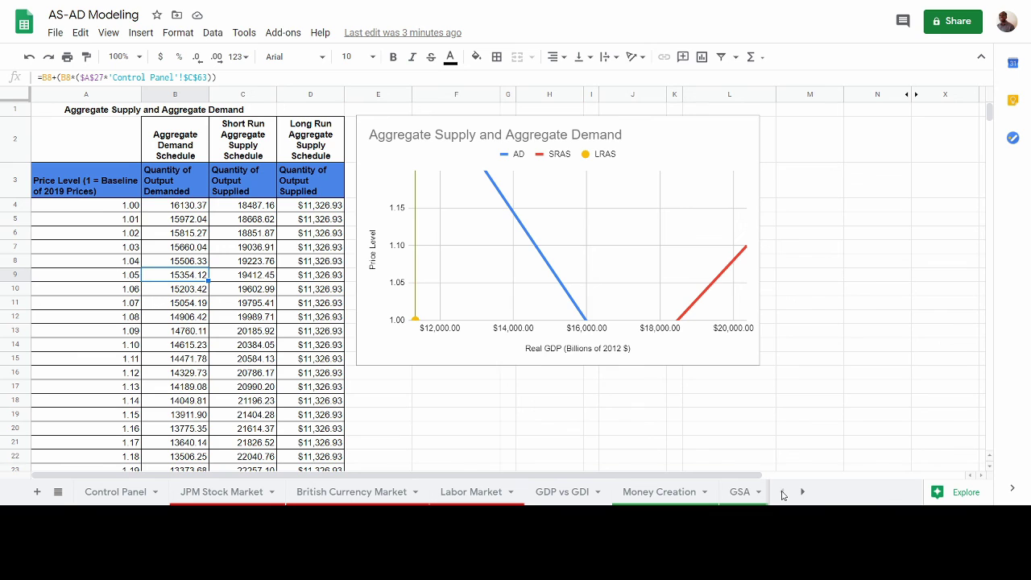